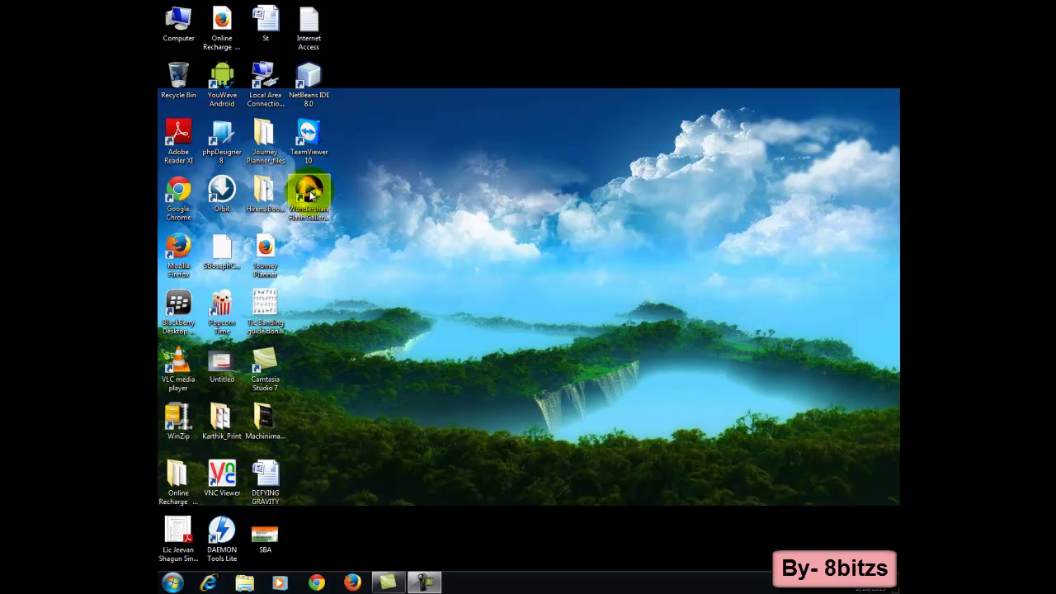
- Launch Wondershare Flash Gallery Factory Deluxe from its desktop shortcut
double_click(308, 195)
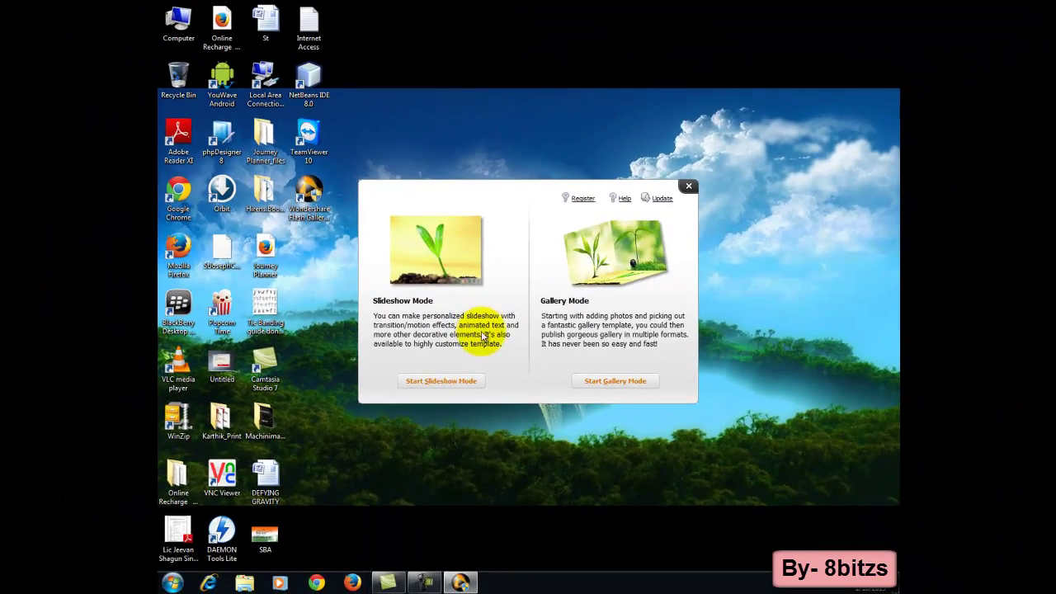
- Start a Slideshow Mode project and drag Pic4, Pic6, Pic7, Pic5 and Pic8 into the timeline
click(442, 381)
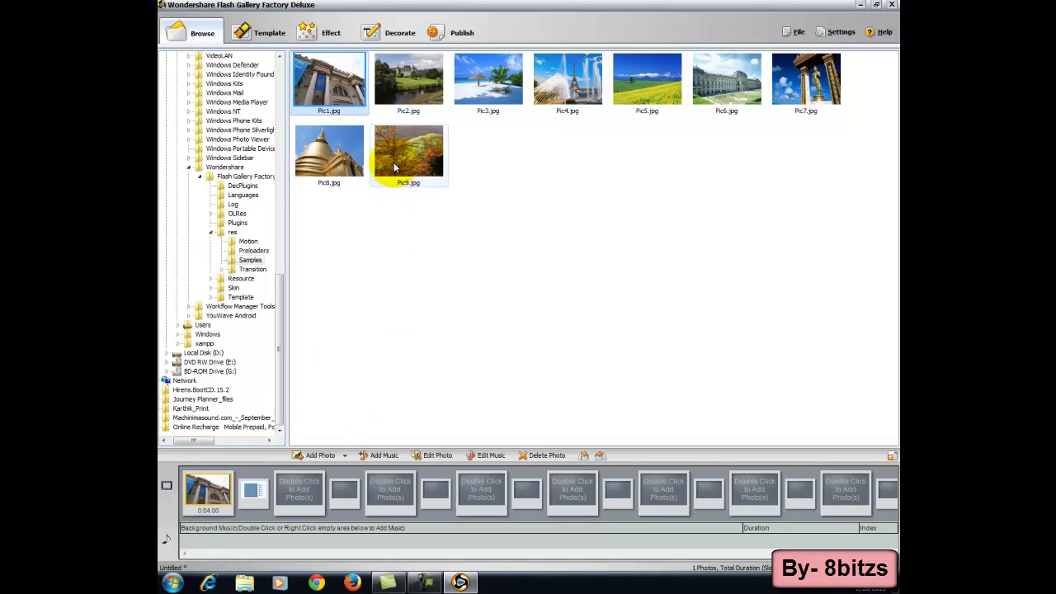
drag(577, 70, 562, 229)
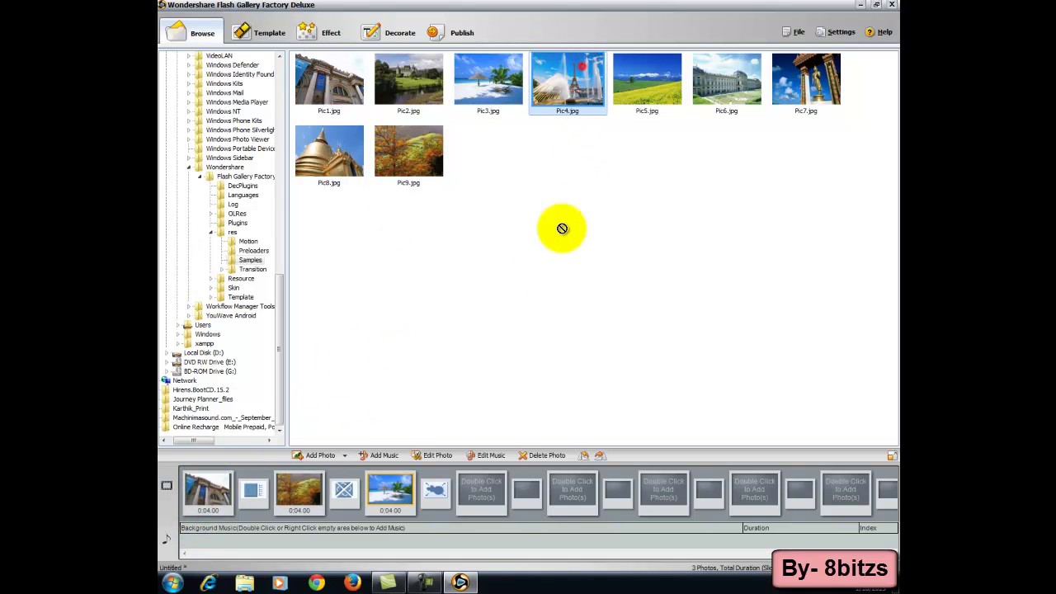
drag(479, 477, 481, 487)
drag(726, 79, 572, 491)
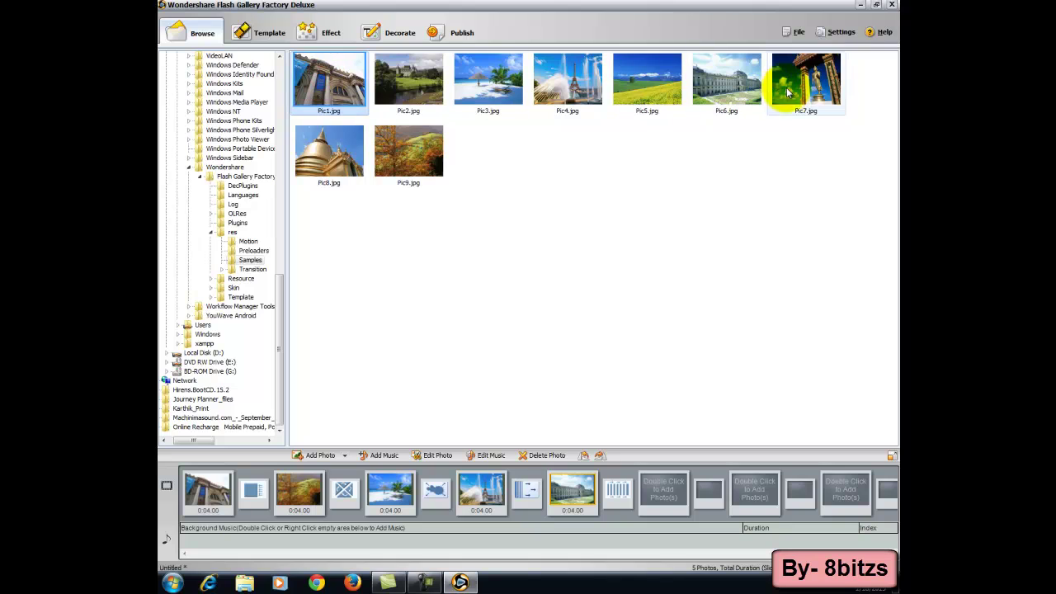
drag(789, 93, 765, 513)
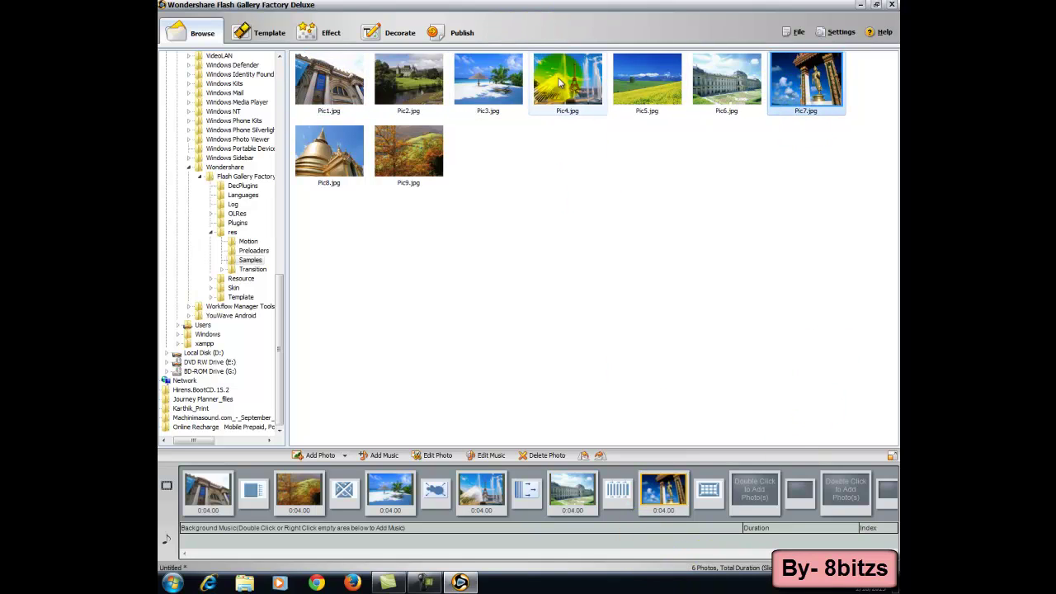
drag(647, 81, 758, 500)
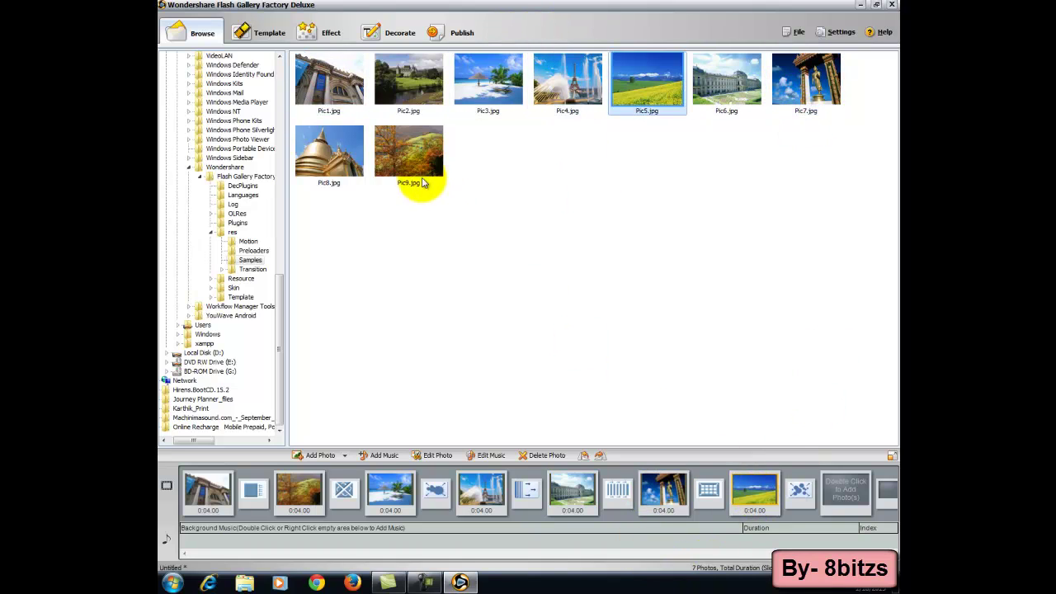
drag(329, 153, 850, 491)
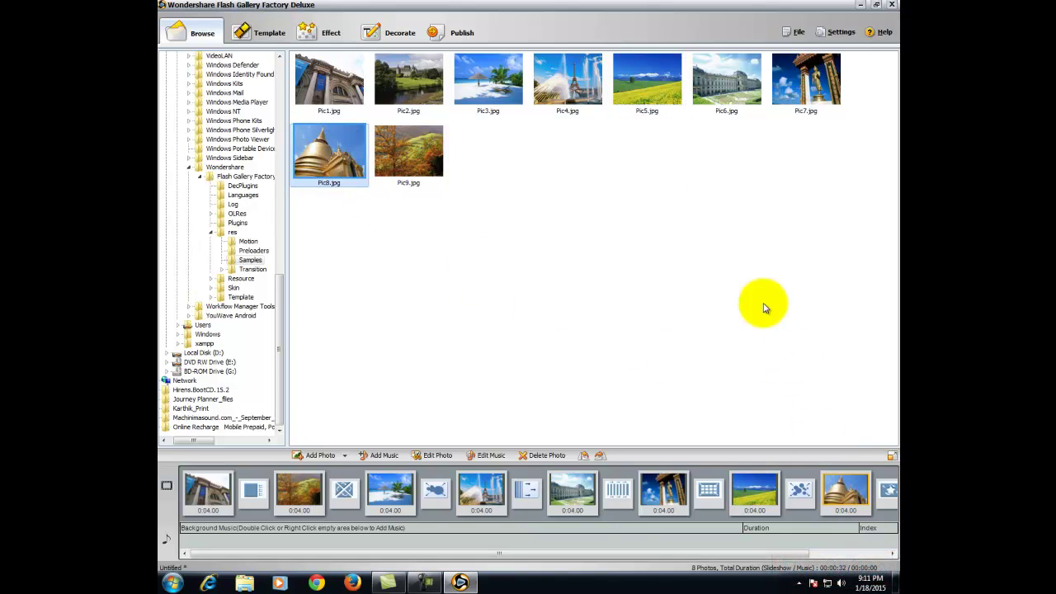
- Preview the Double Thumb-Bottom and Aurora templates, download Gas Station, then apply Blue Sky
click(257, 33)
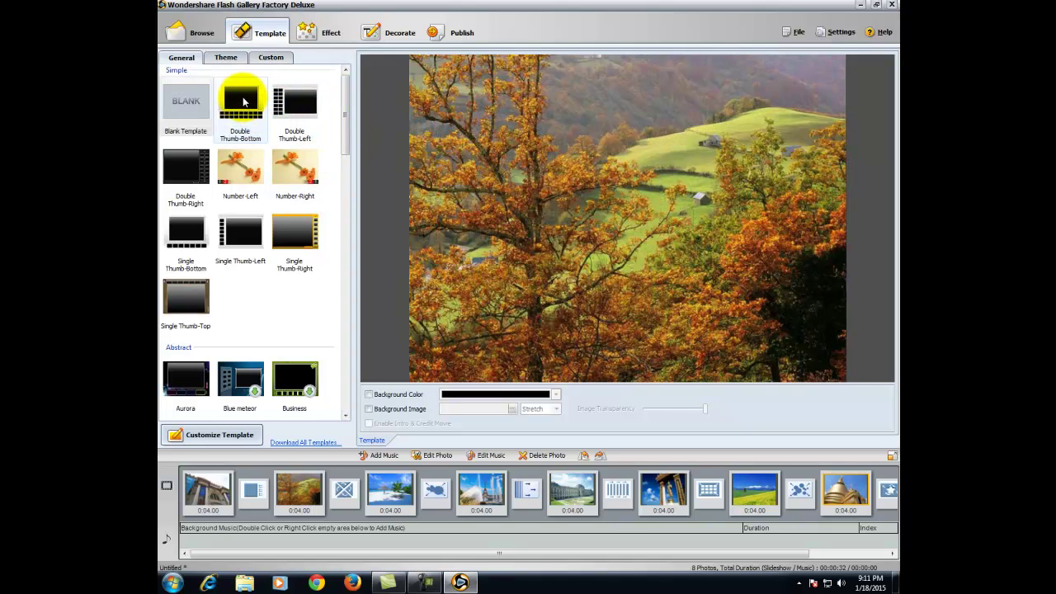
click(242, 101)
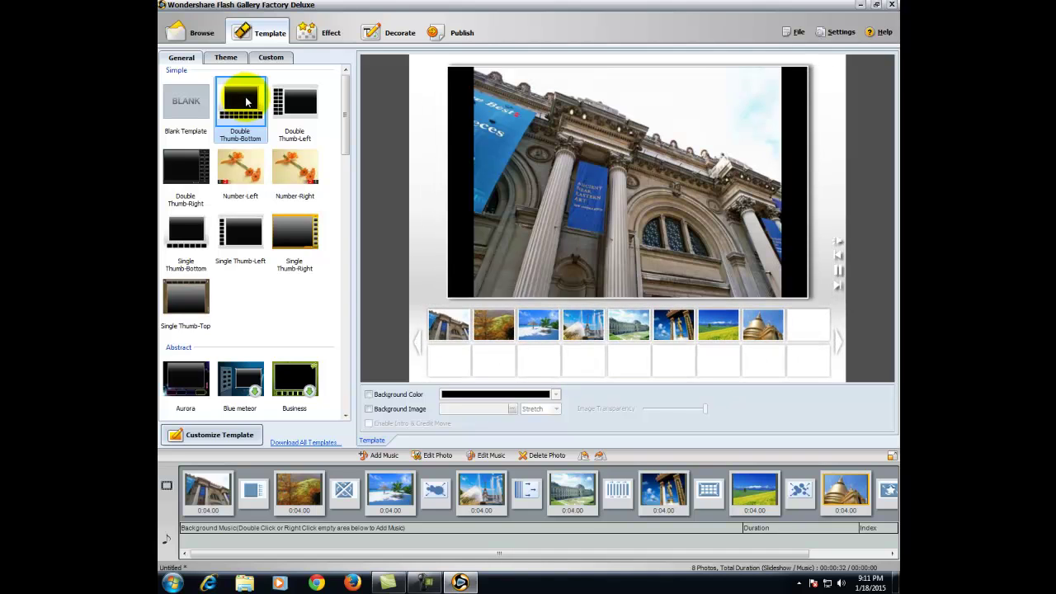
drag(345, 140, 349, 189)
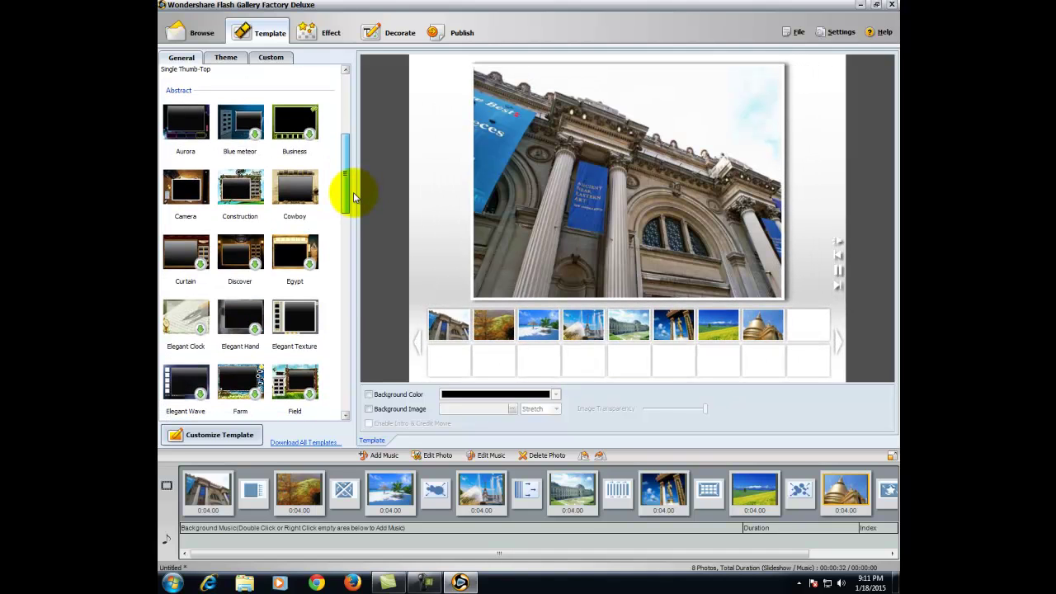
click(188, 122)
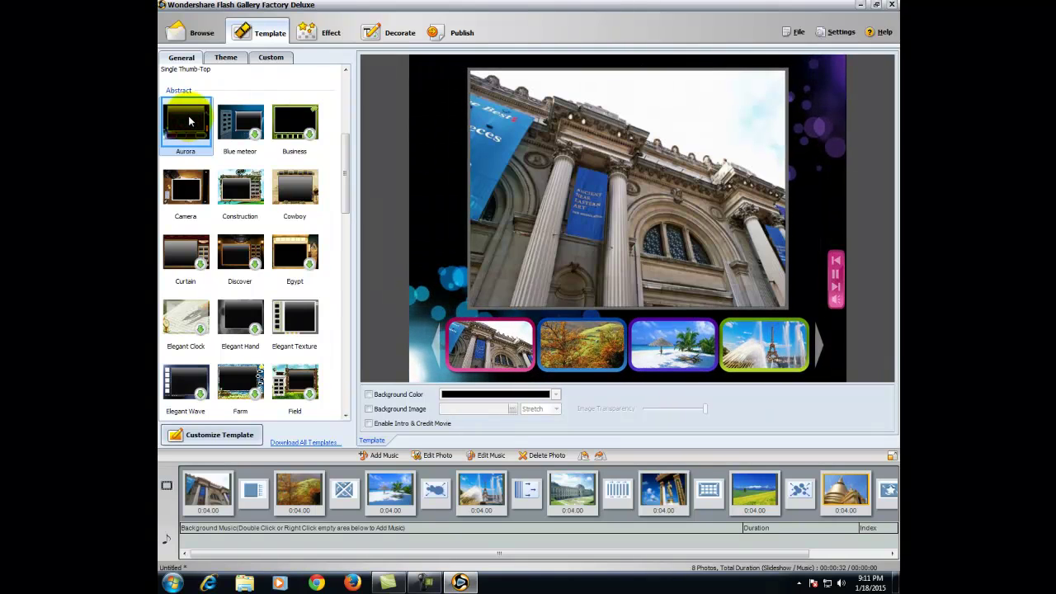
drag(341, 146, 339, 212)
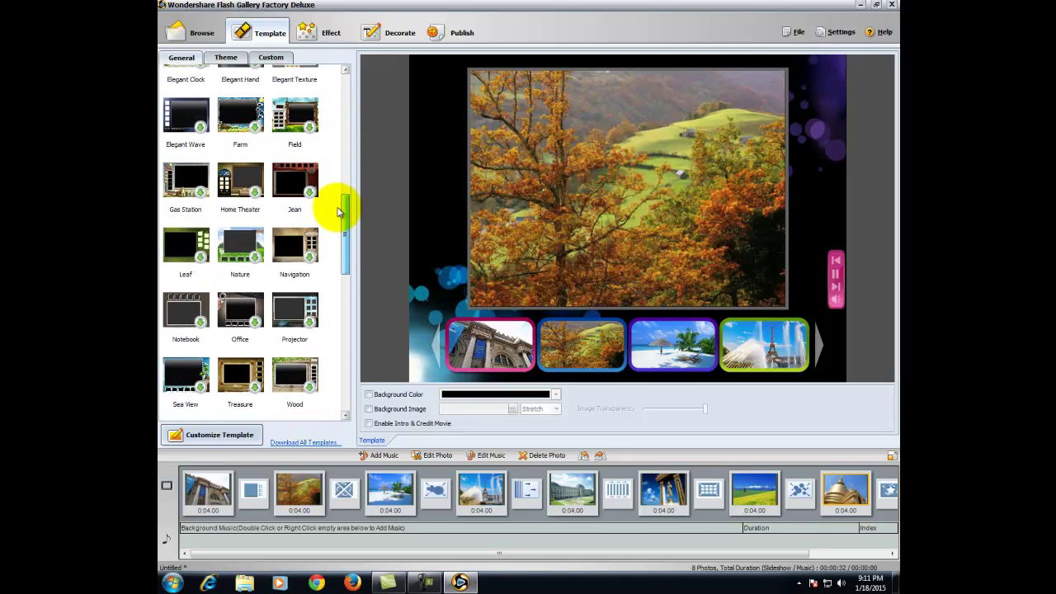
double_click(175, 167)
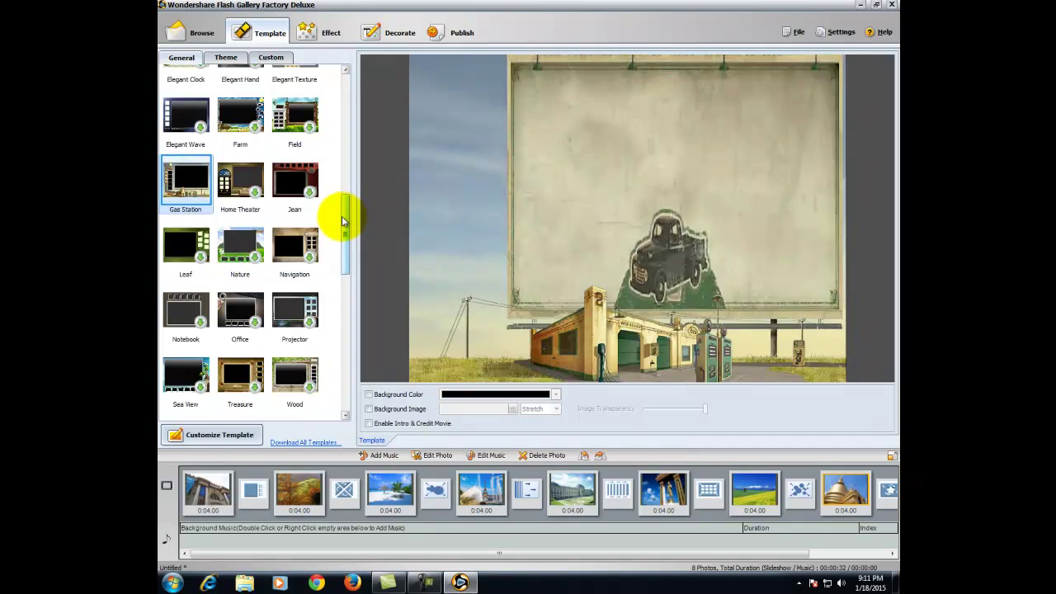
drag(345, 225, 346, 278)
click(203, 299)
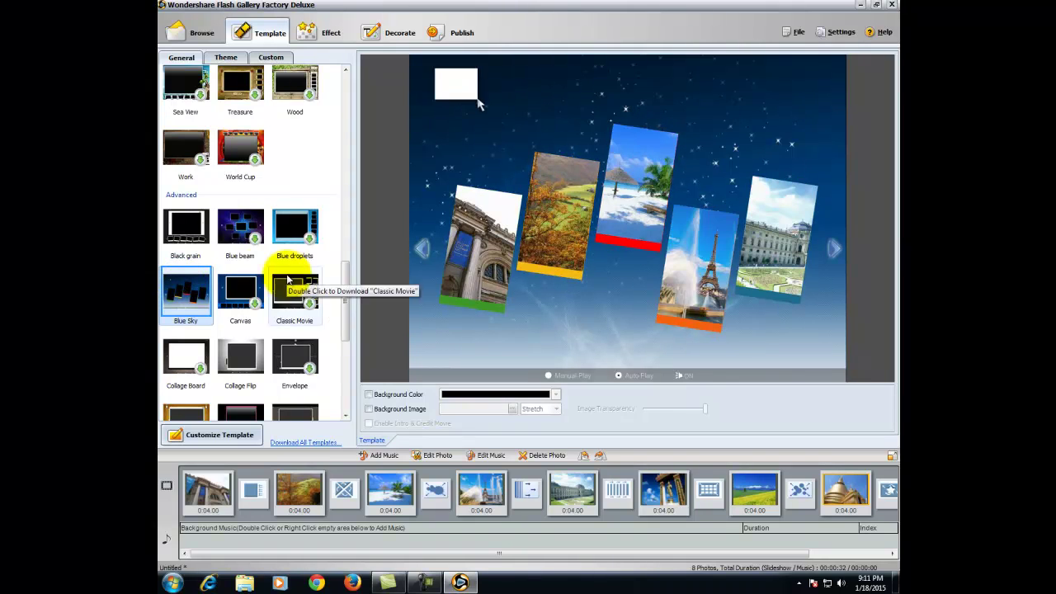
- Enable a custom background colour, trying purple before settling on lime green
click(386, 395)
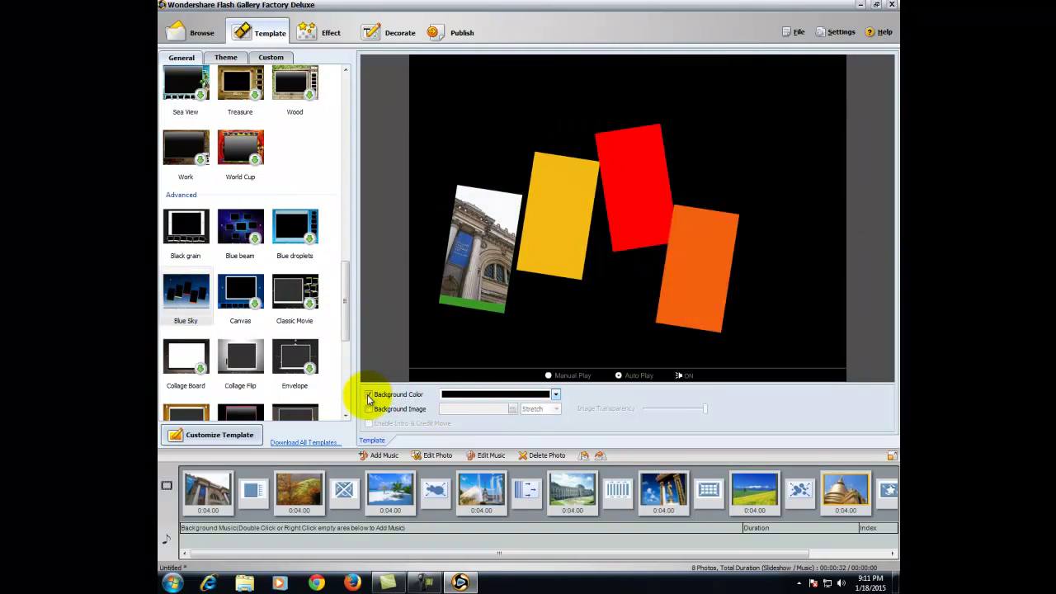
click(556, 395)
click(538, 448)
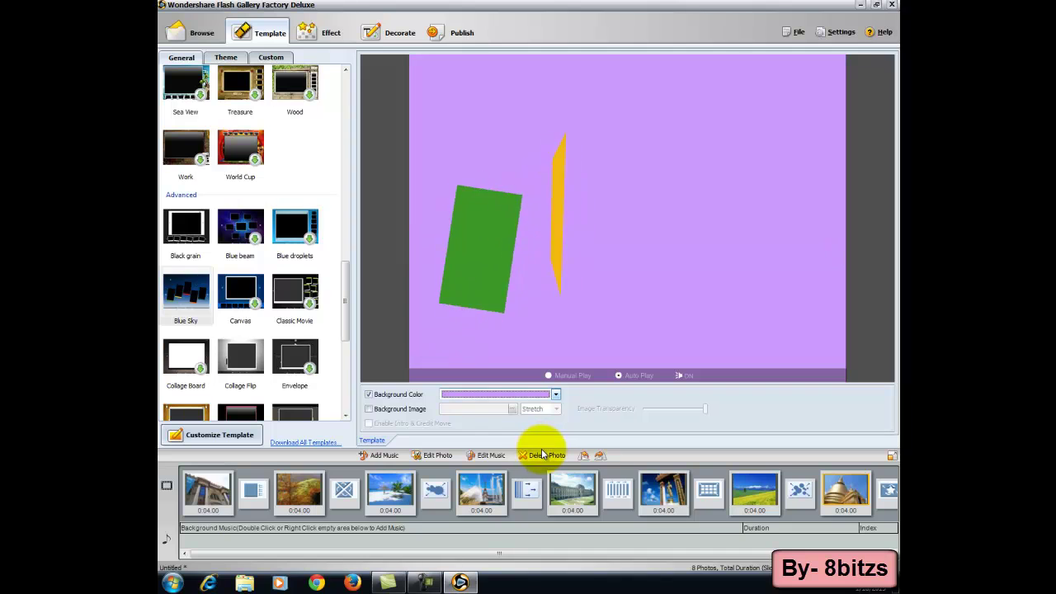
click(555, 394)
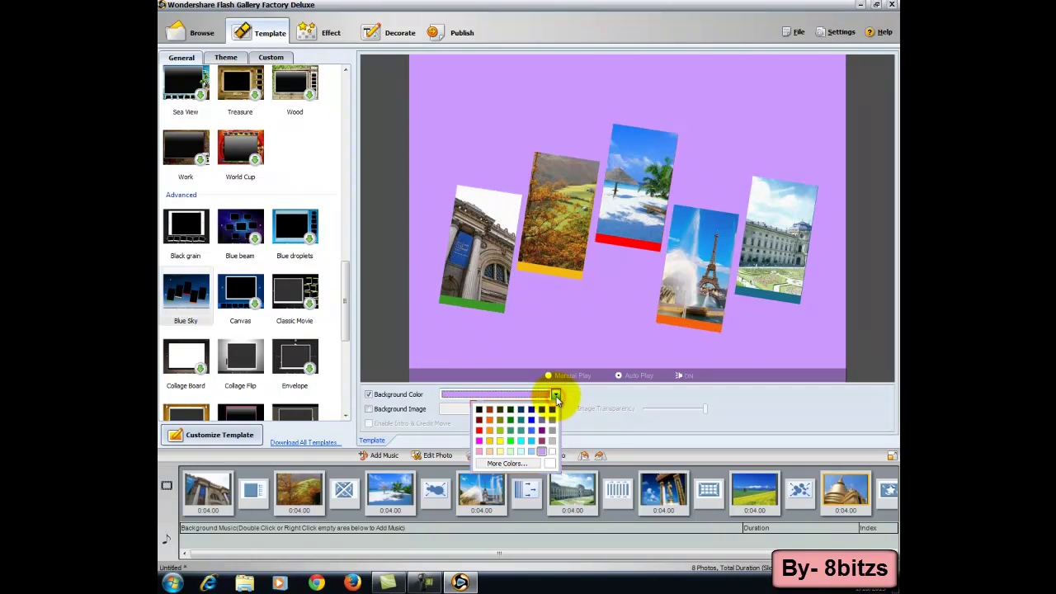
click(499, 430)
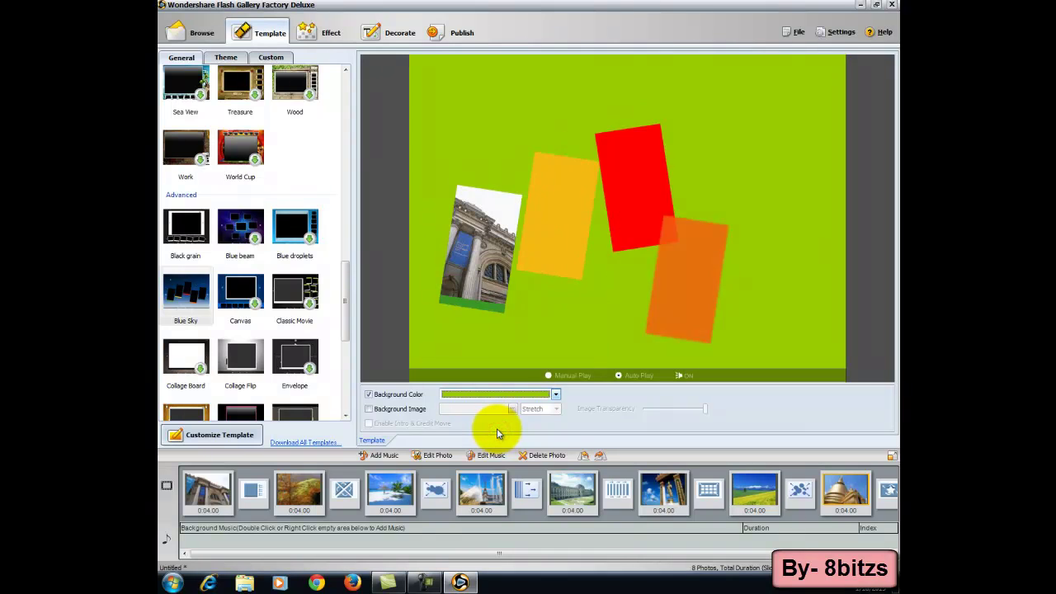
- Try a background image, then open and close the new-theme designer without changes
click(375, 410)
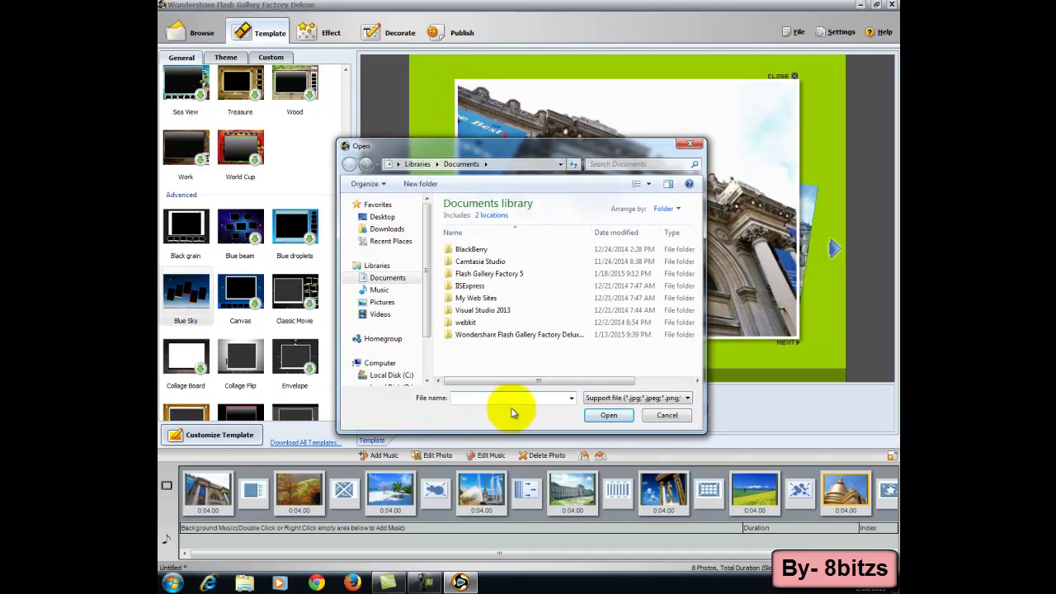
click(664, 416)
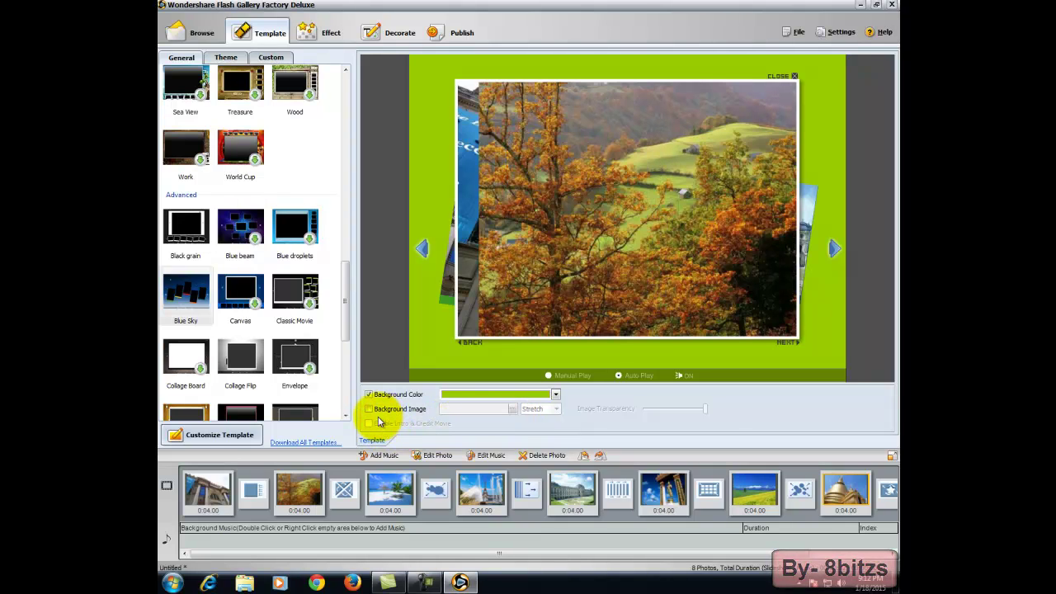
click(220, 437)
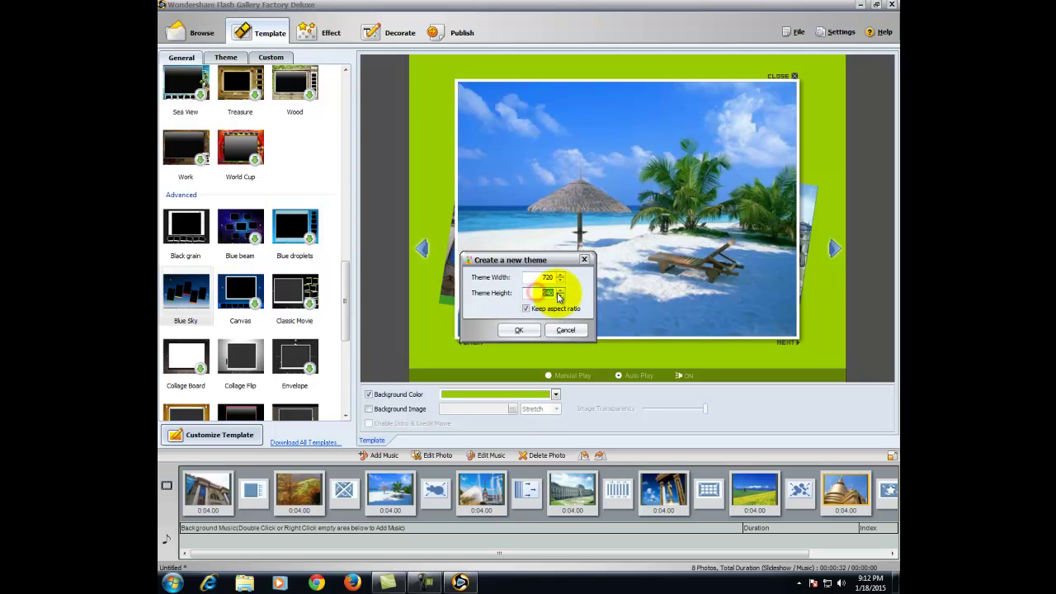
click(523, 330)
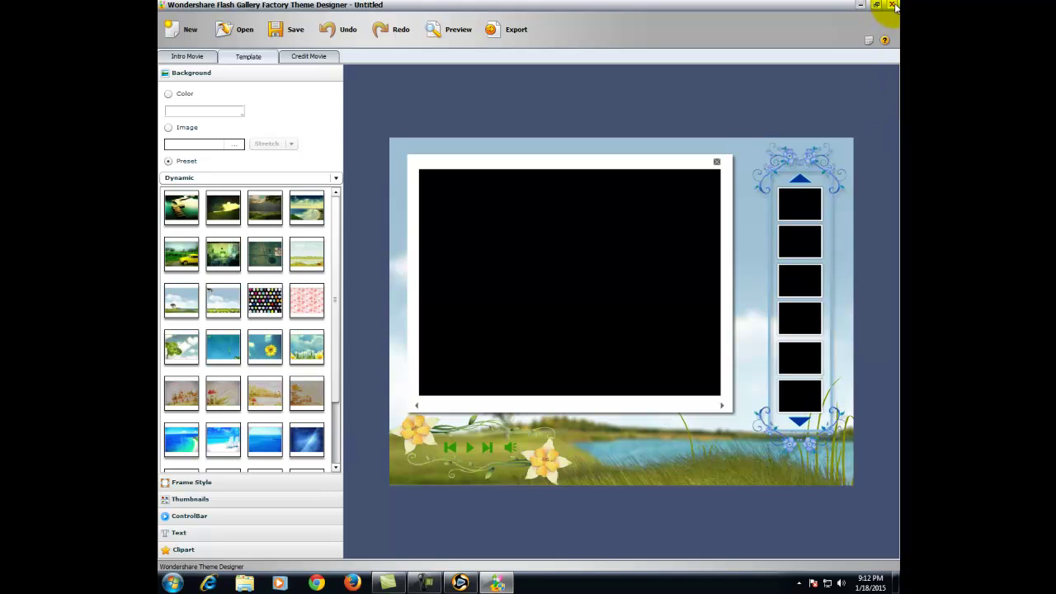
click(892, 5)
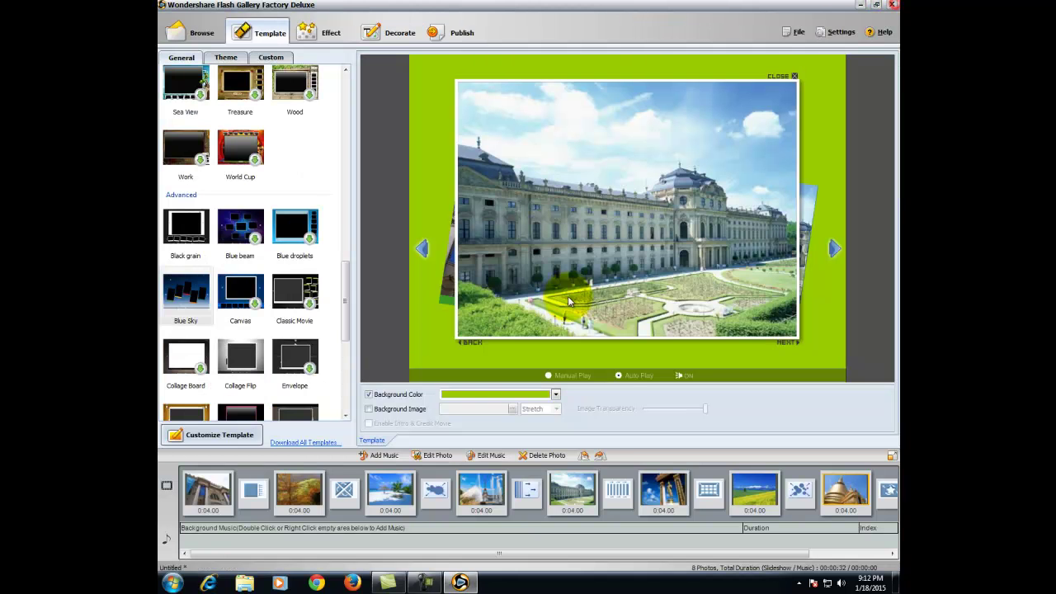
- Apply an Expand transition between the first two photos
click(330, 34)
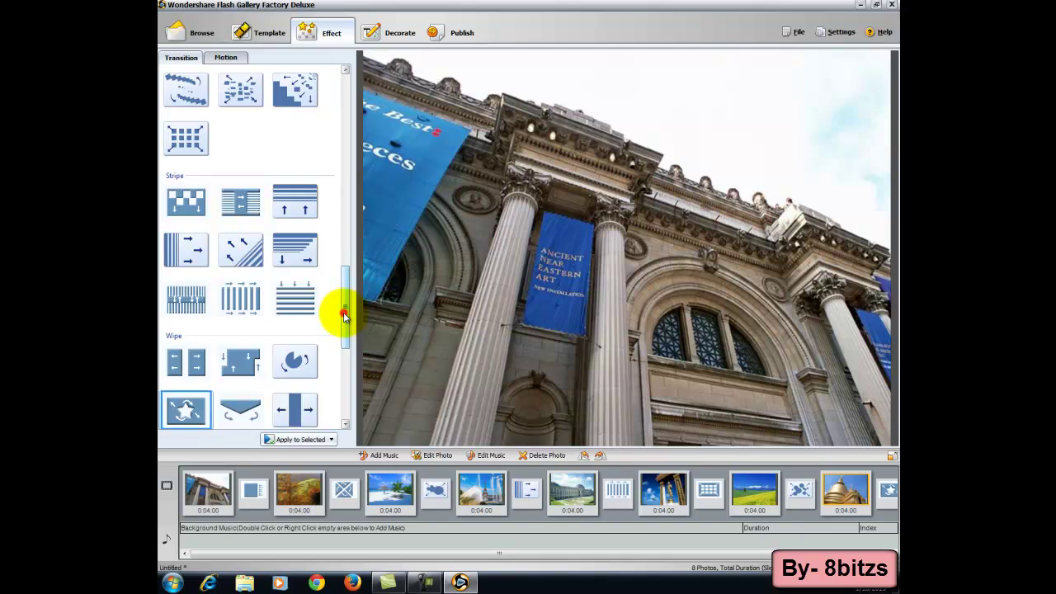
drag(343, 312, 342, 94)
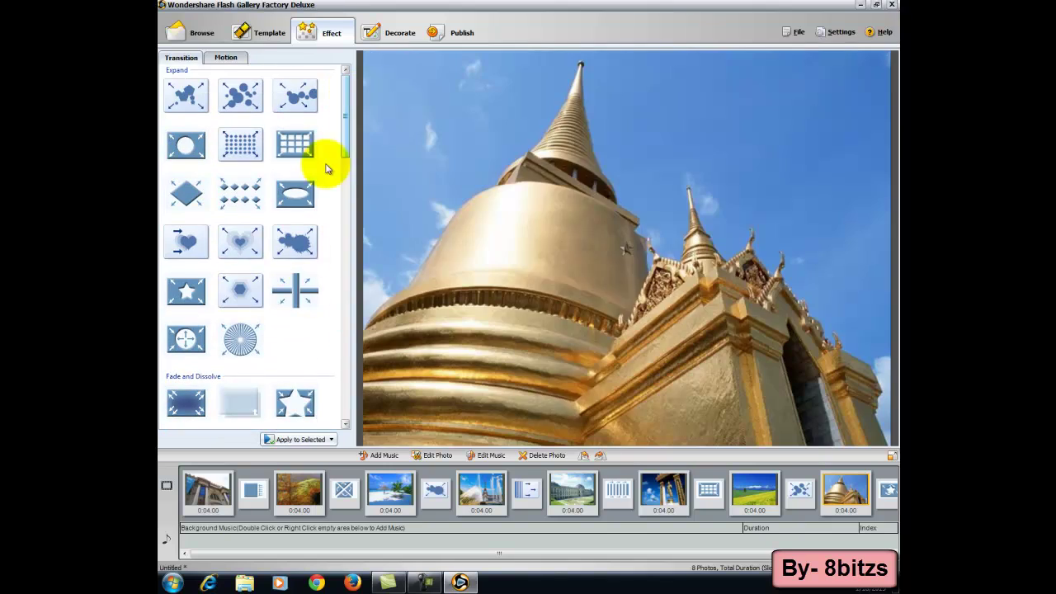
click(252, 491)
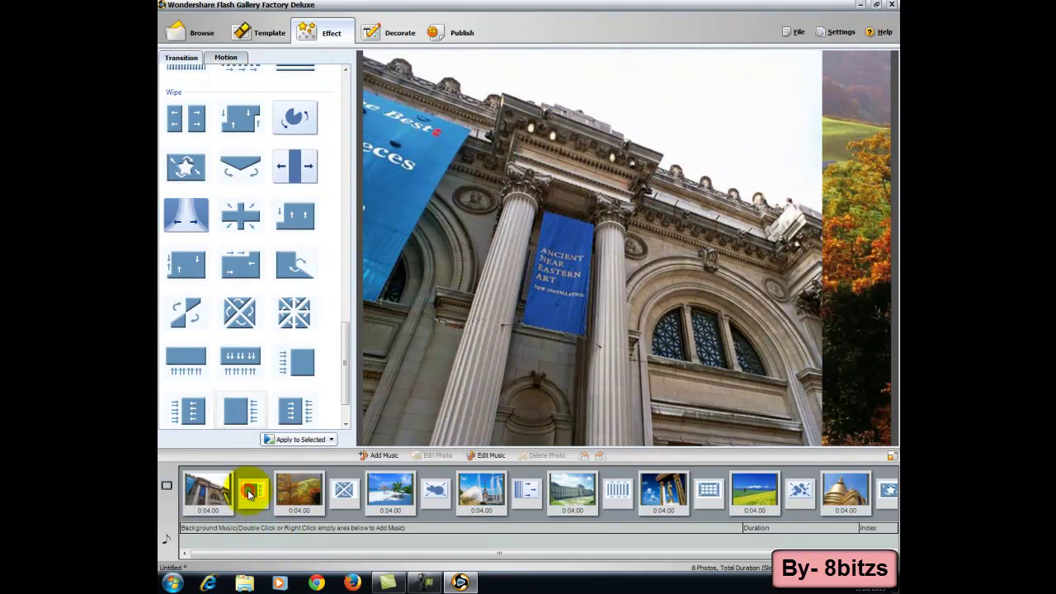
drag(344, 357, 330, 99)
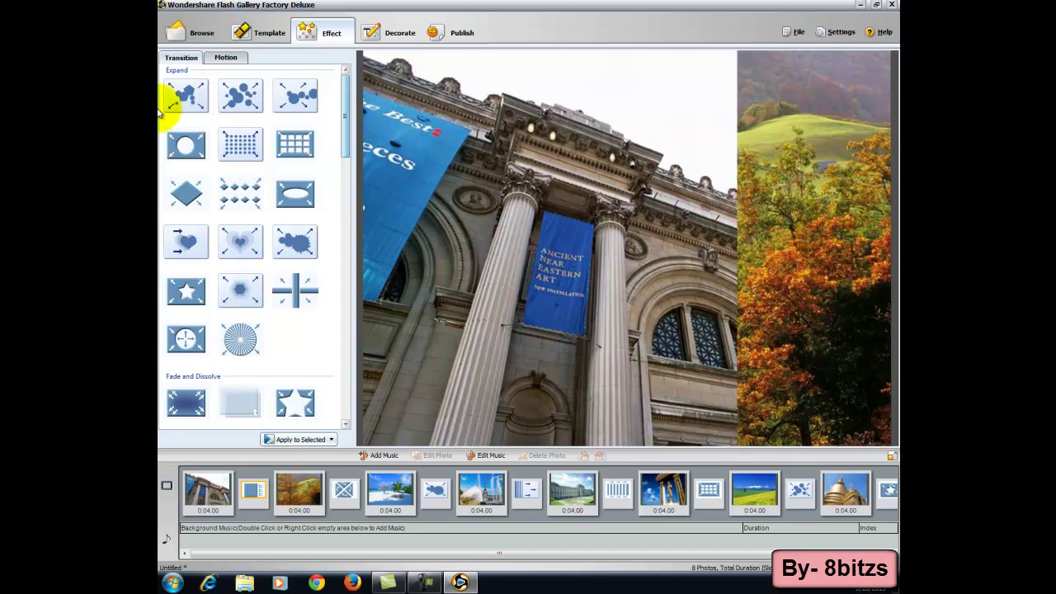
click(183, 97)
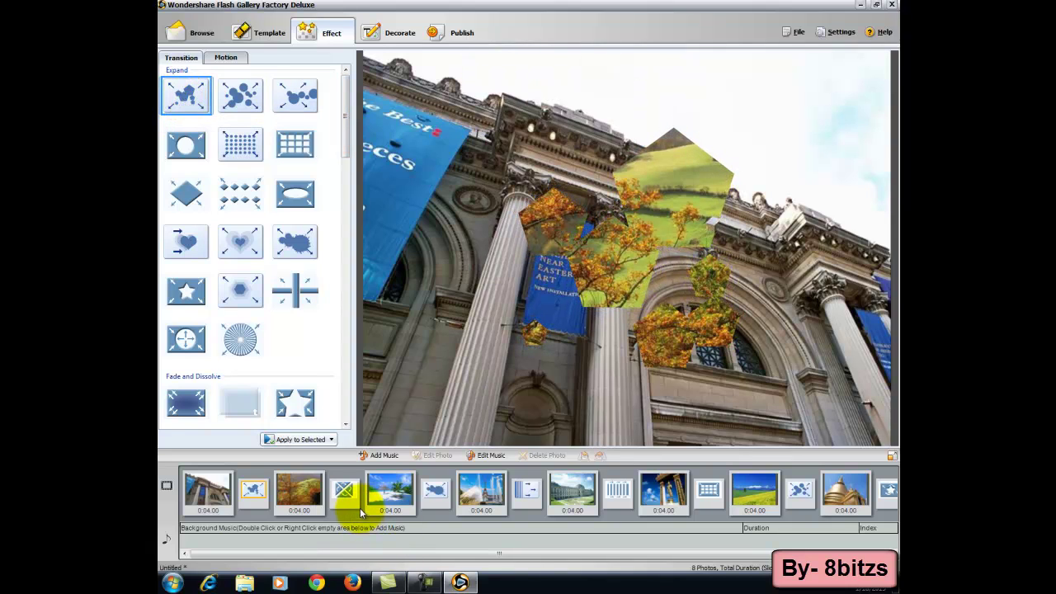
- Apply a radial Expand between the autumn and beach photos and Random between waterfall and palace
click(343, 495)
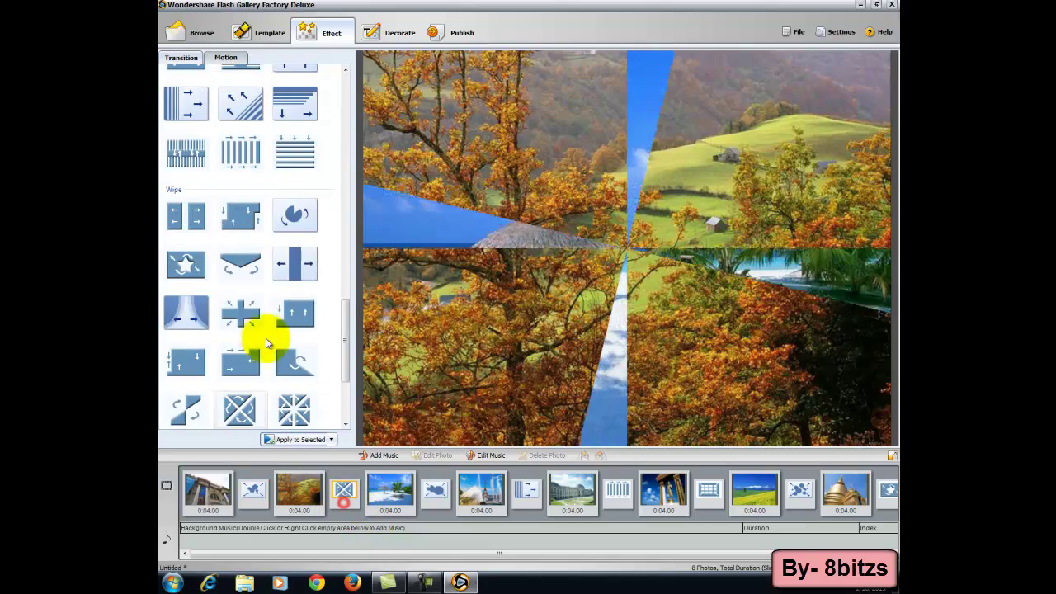
drag(344, 358, 342, 161)
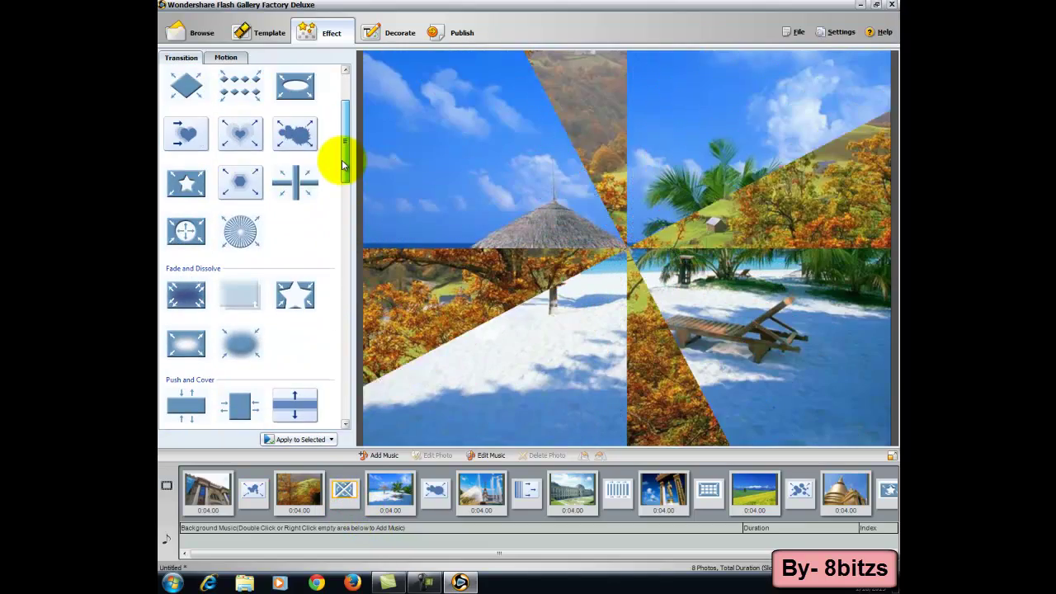
click(241, 231)
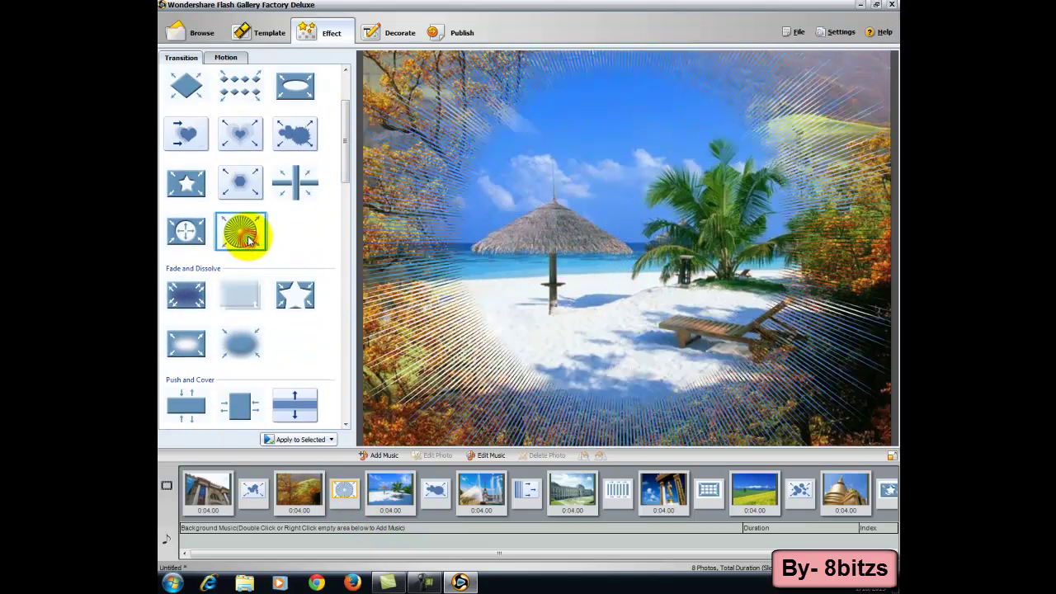
click(537, 495)
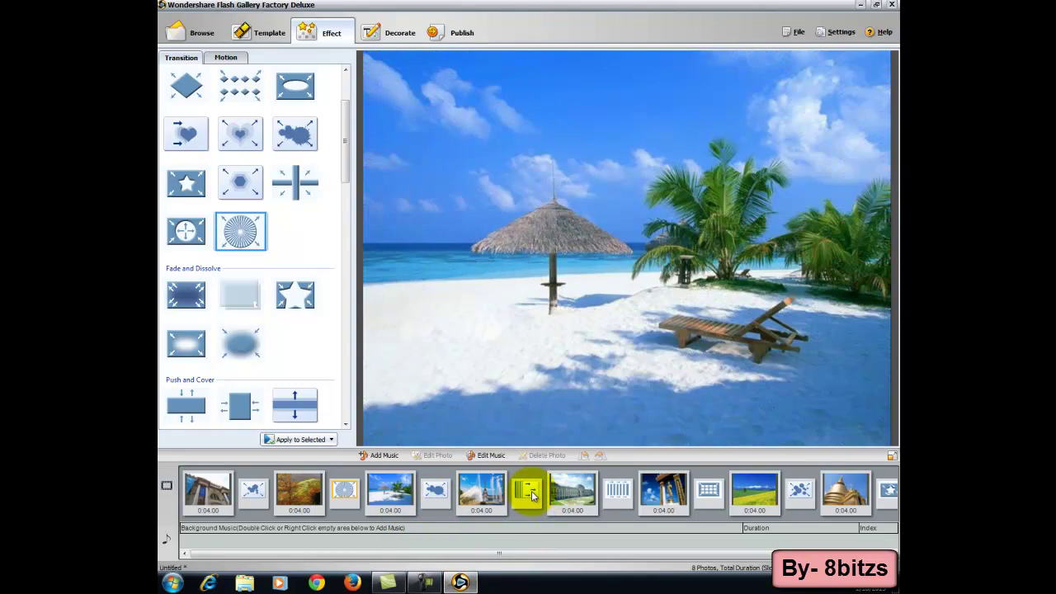
drag(346, 155, 349, 299)
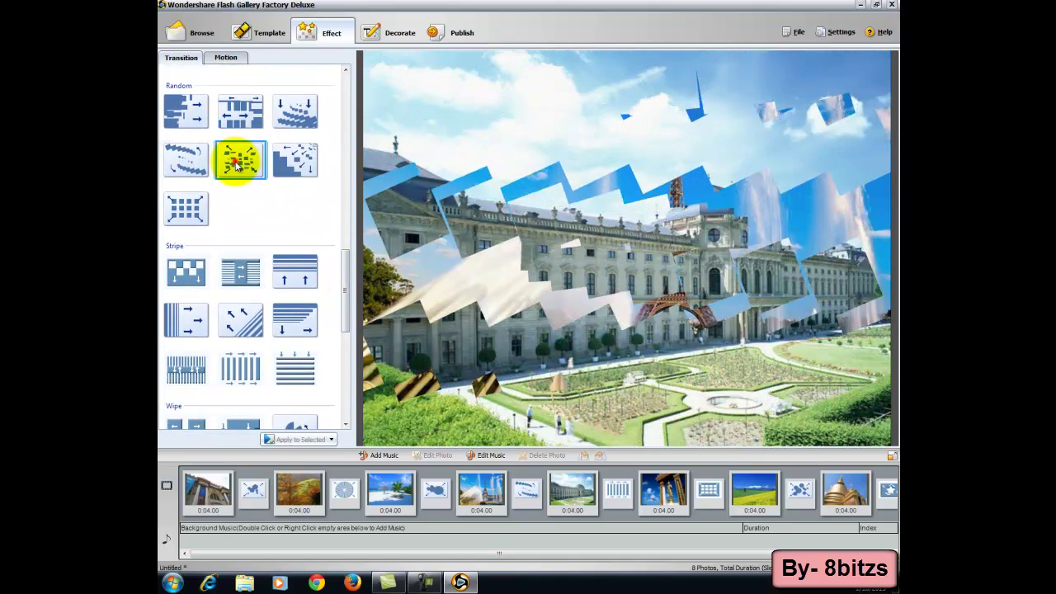
click(240, 160)
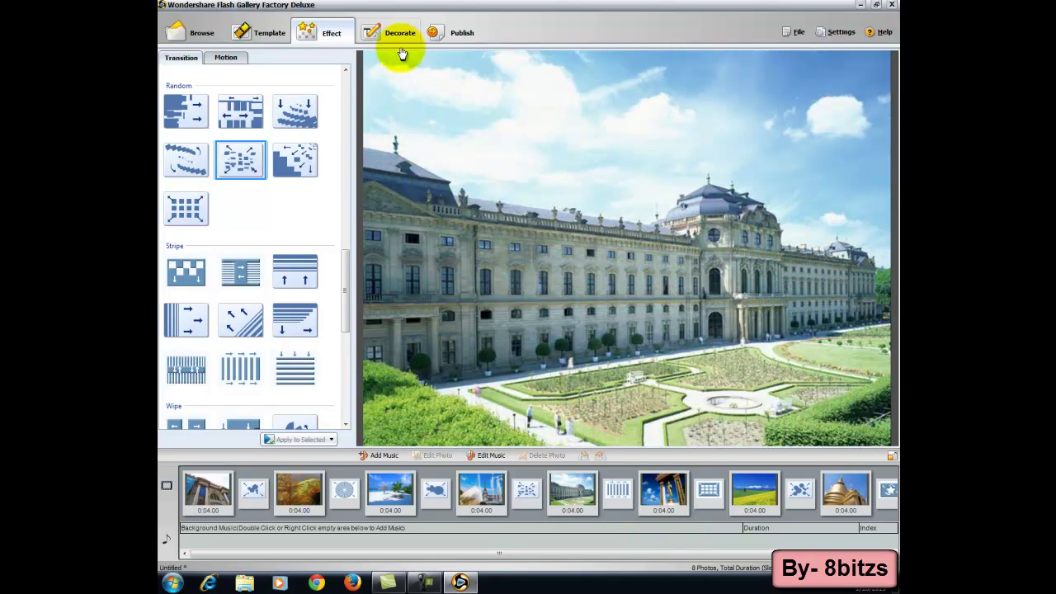
click(385, 36)
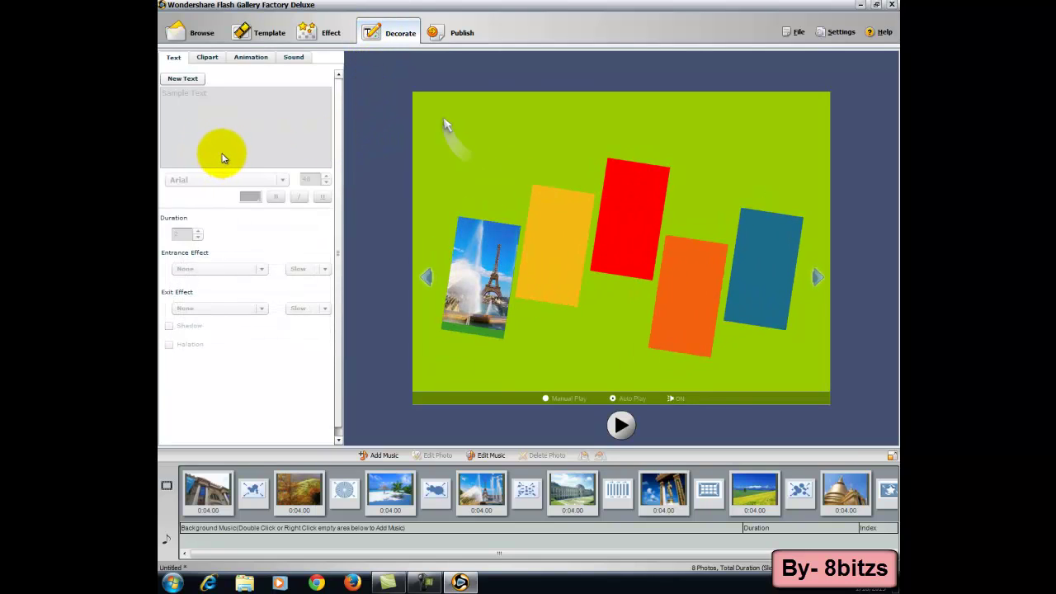
- Add a 'College Days' text caption at the top of the photo
click(176, 78)
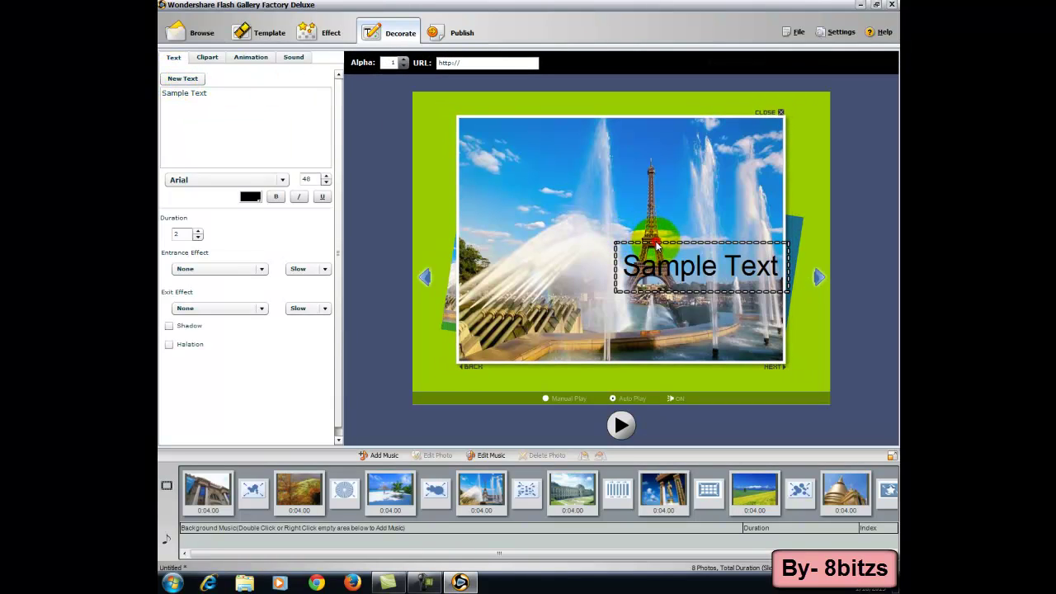
mouse_move(669, 257)
mouse_down()
mouse_move(603, 274)
mouse_move(595, 137)
mouse_move(567, 135)
mouse_move(598, 133)
mouse_up()
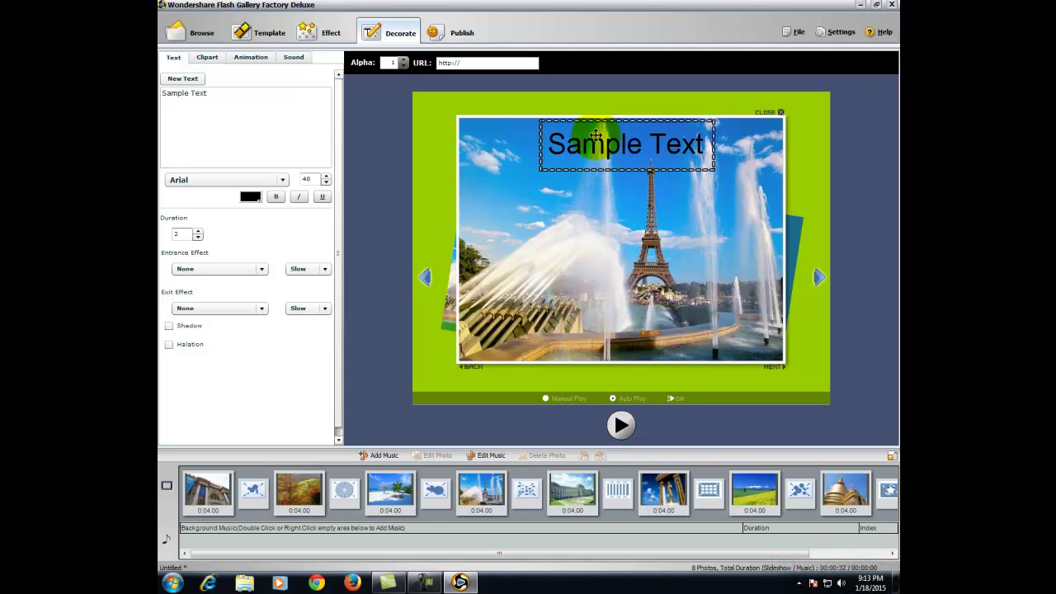
click(226, 234)
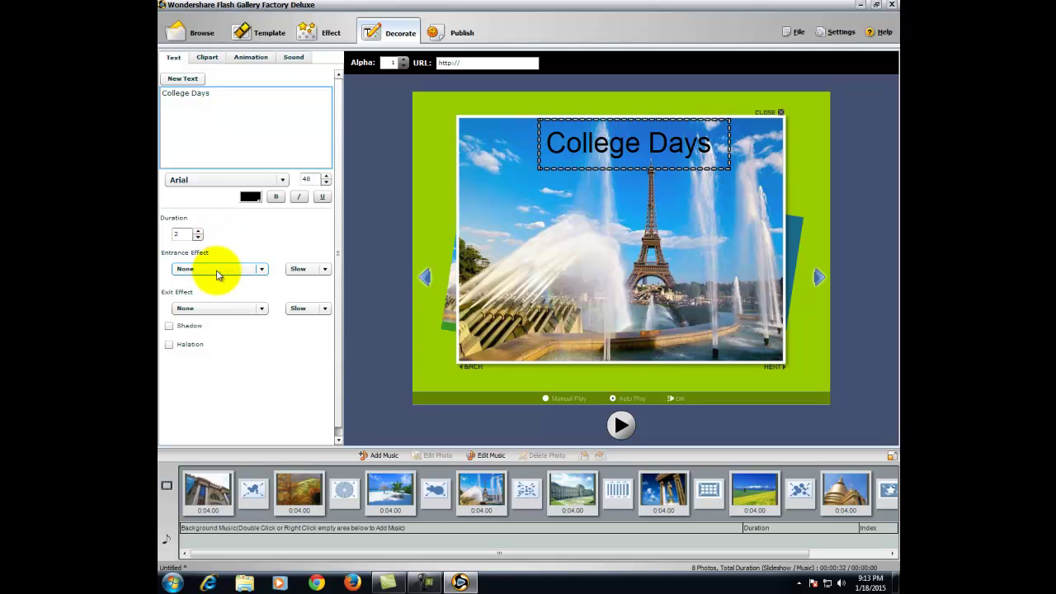
- Make the caption fly in left and out bottom, with a shadow and red glow
click(261, 308)
click(210, 366)
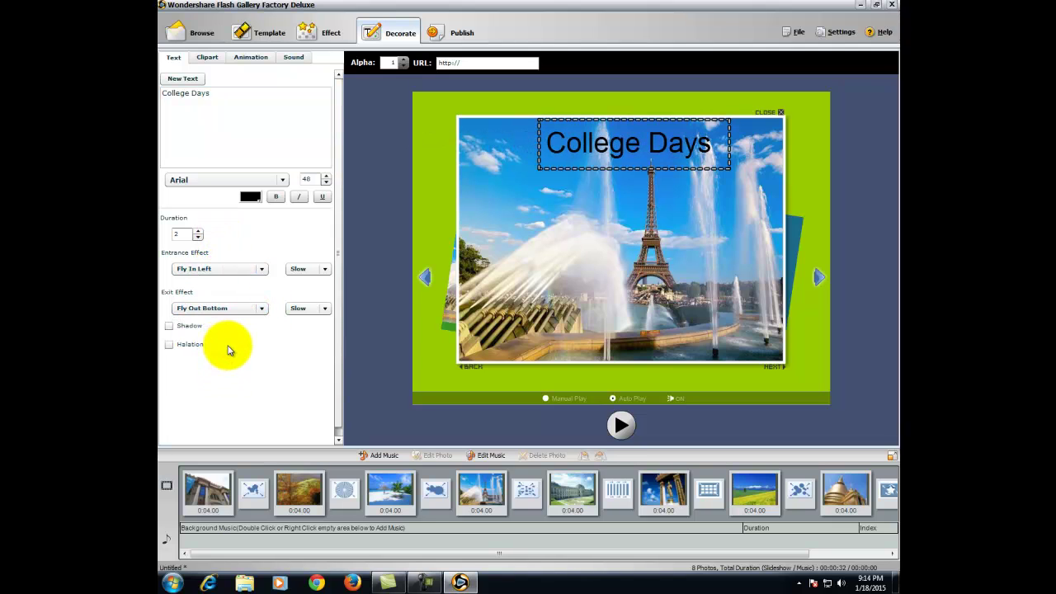
click(169, 325)
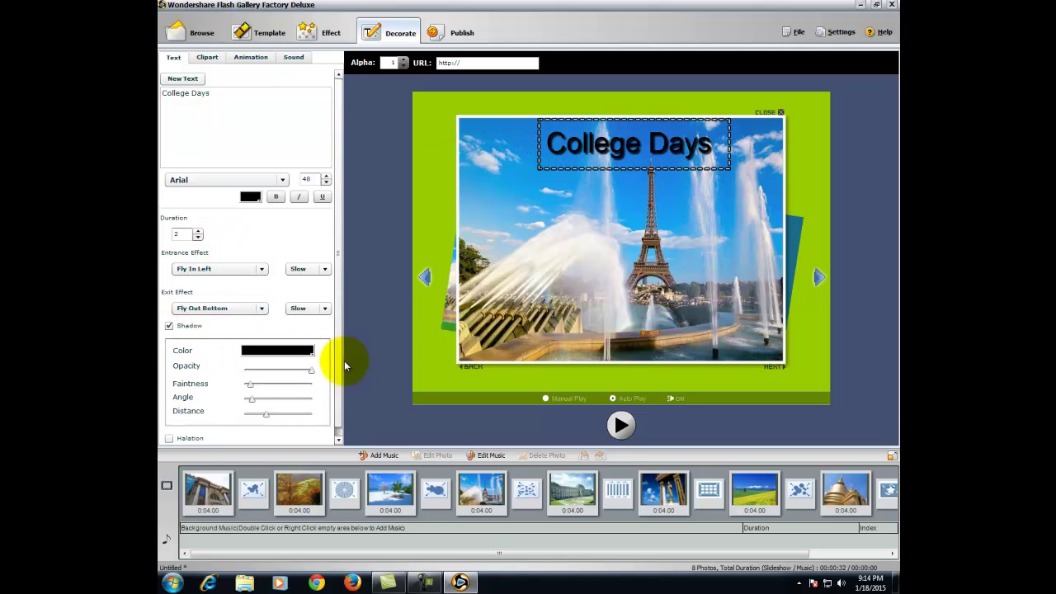
click(169, 439)
drag(338, 406, 339, 433)
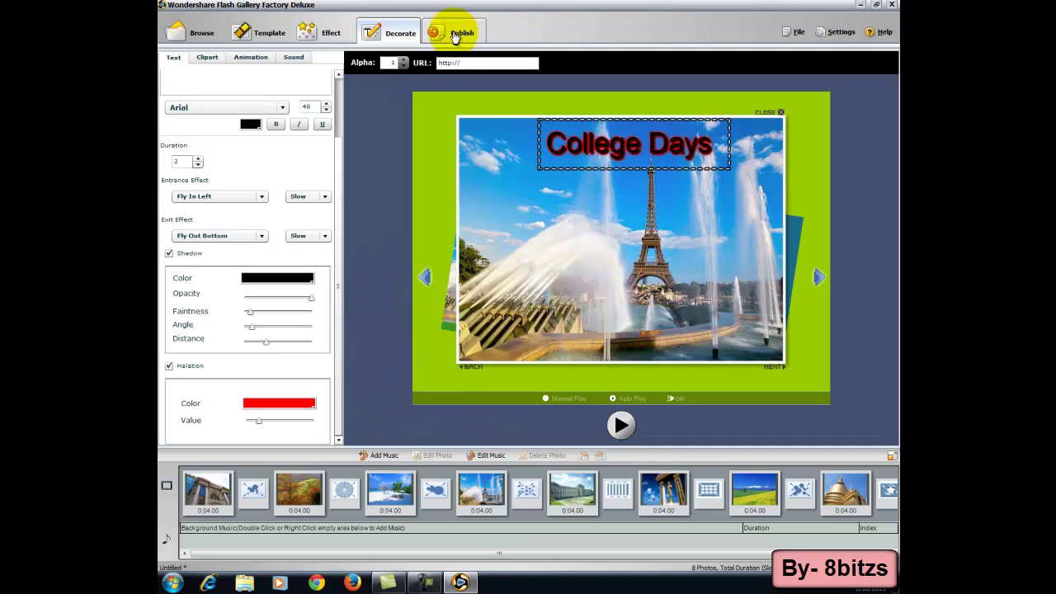
click(339, 111)
click(206, 57)
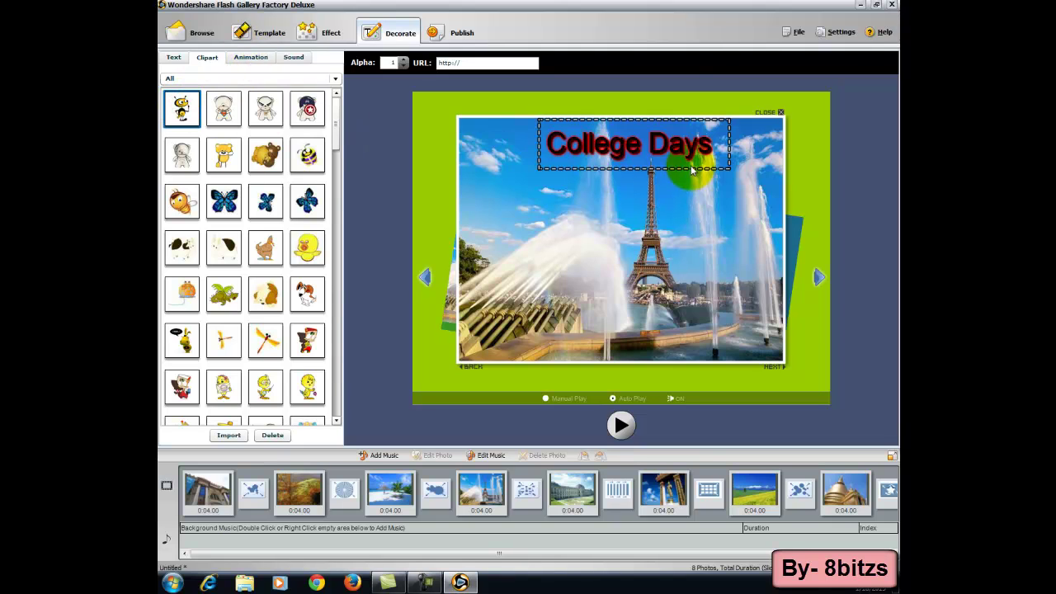
- Place a bee clipart at the photo's left middle and an angel animation top-right
double_click(181, 108)
drag(505, 170, 549, 215)
click(250, 57)
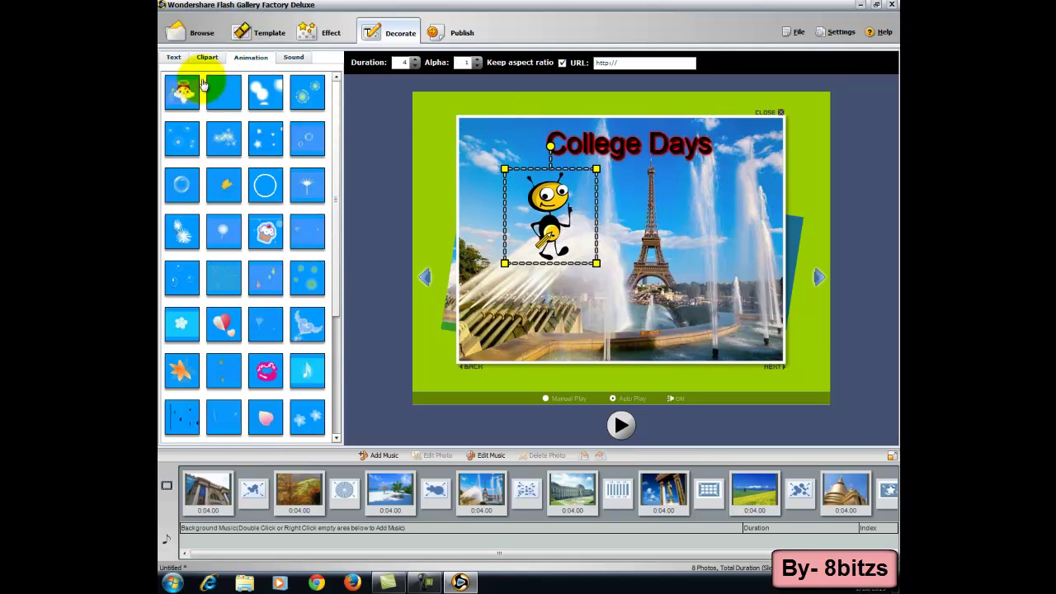
double_click(182, 93)
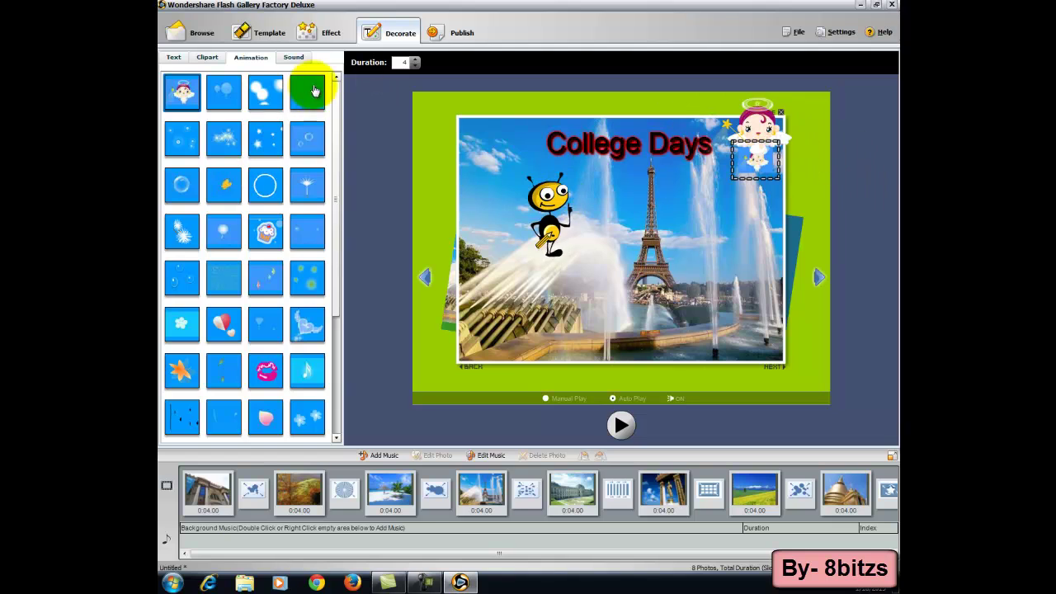
- Add an animal sound clip to the slide after previewing the cat and pig sounds
click(293, 58)
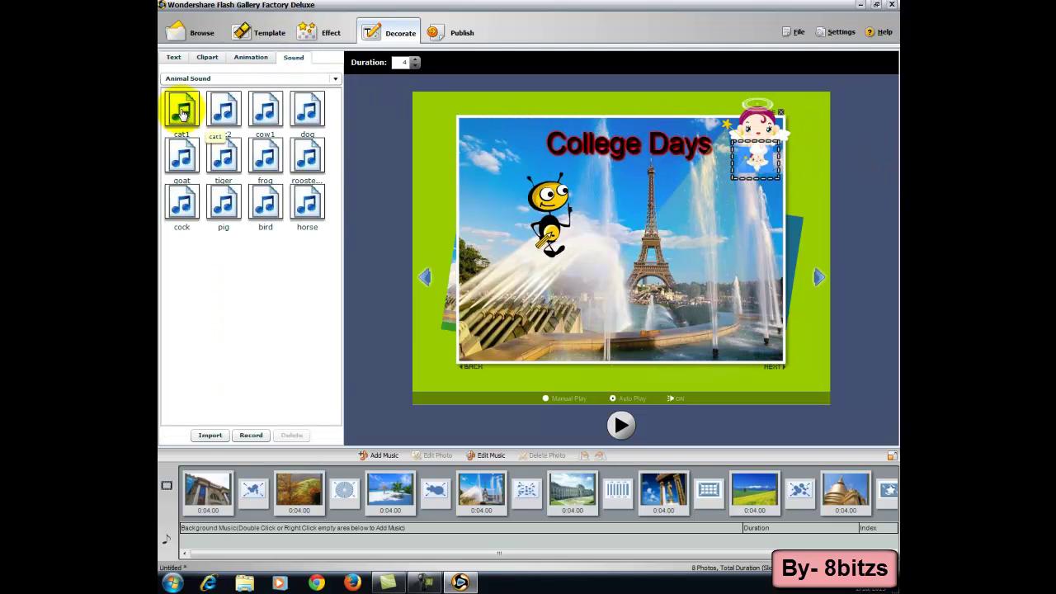
click(223, 109)
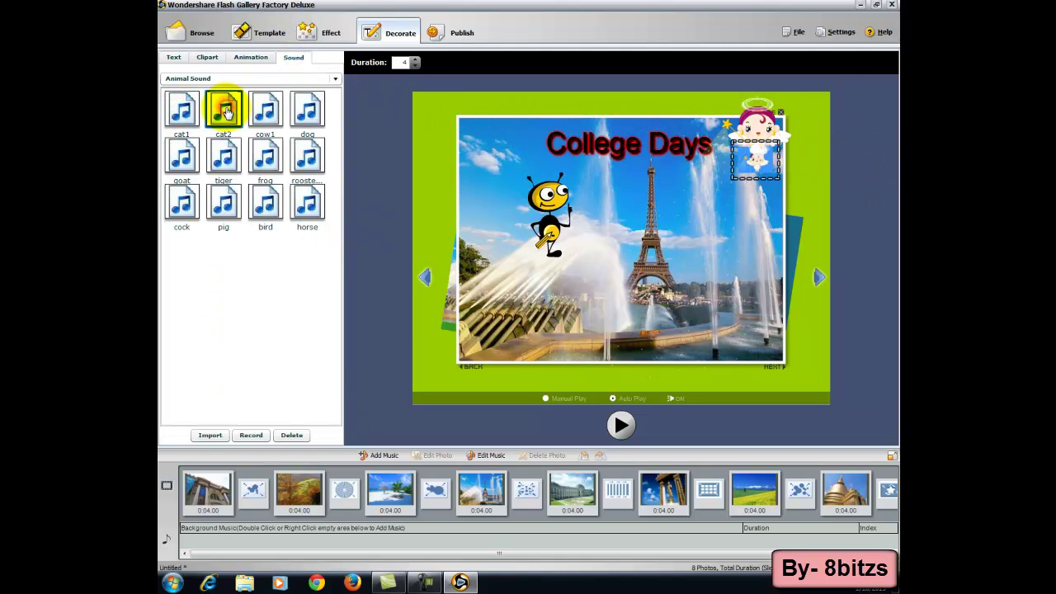
double_click(224, 156)
click(225, 202)
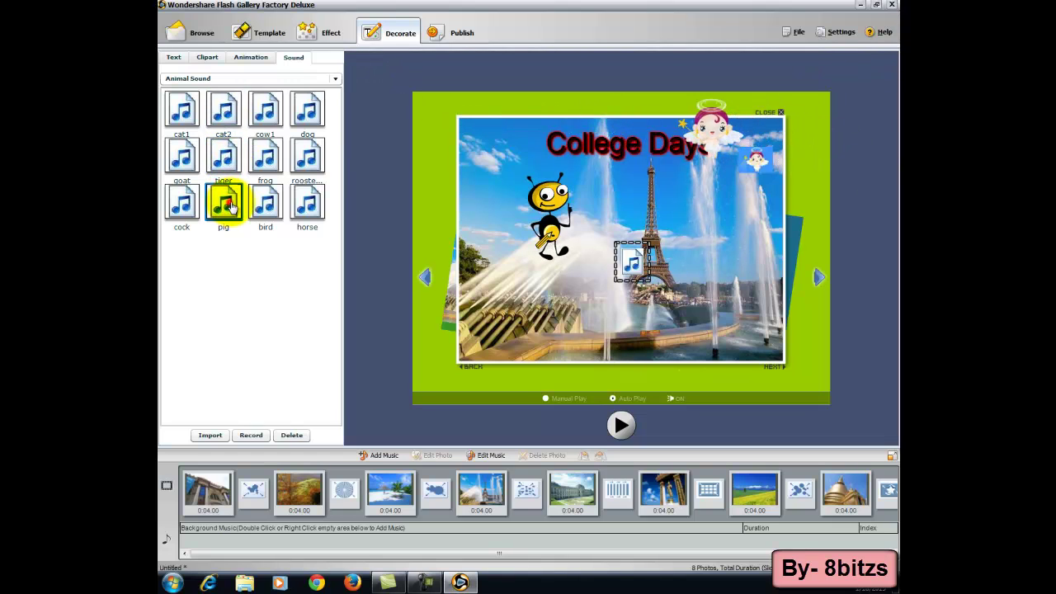
- Play the slideshow preview in Publish and enlarge the museum photo during playback
click(452, 33)
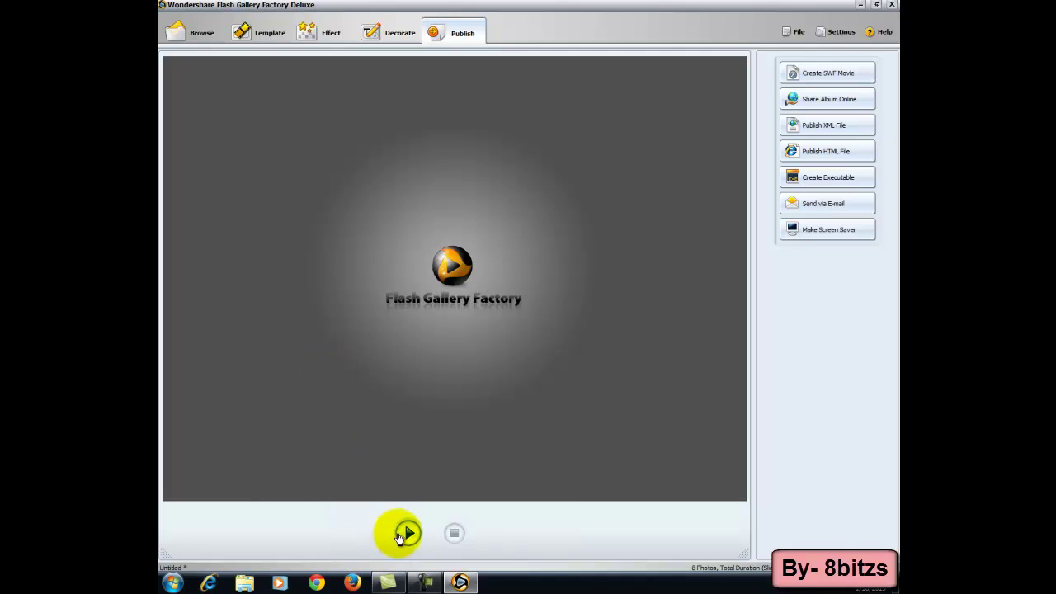
click(410, 534)
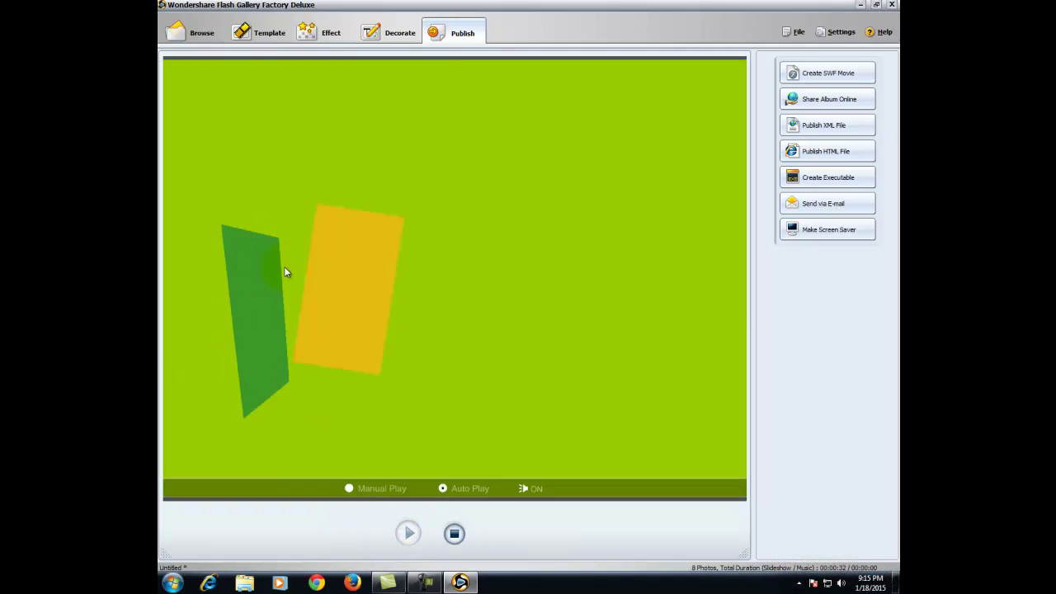
click(283, 270)
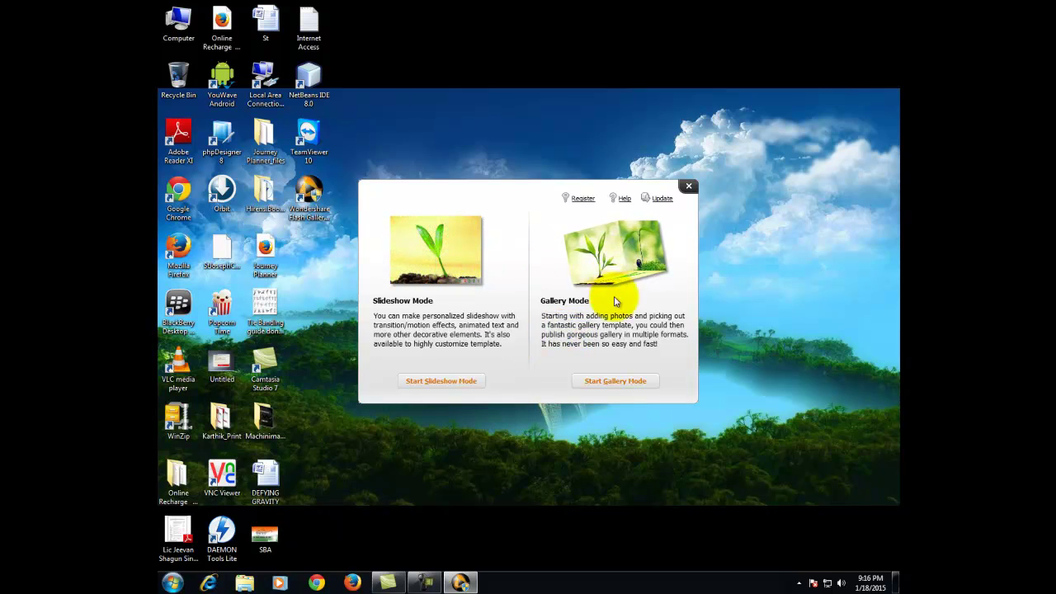
- Start a Gallery Mode project and add the first sample photo and the beach photo
click(611, 381)
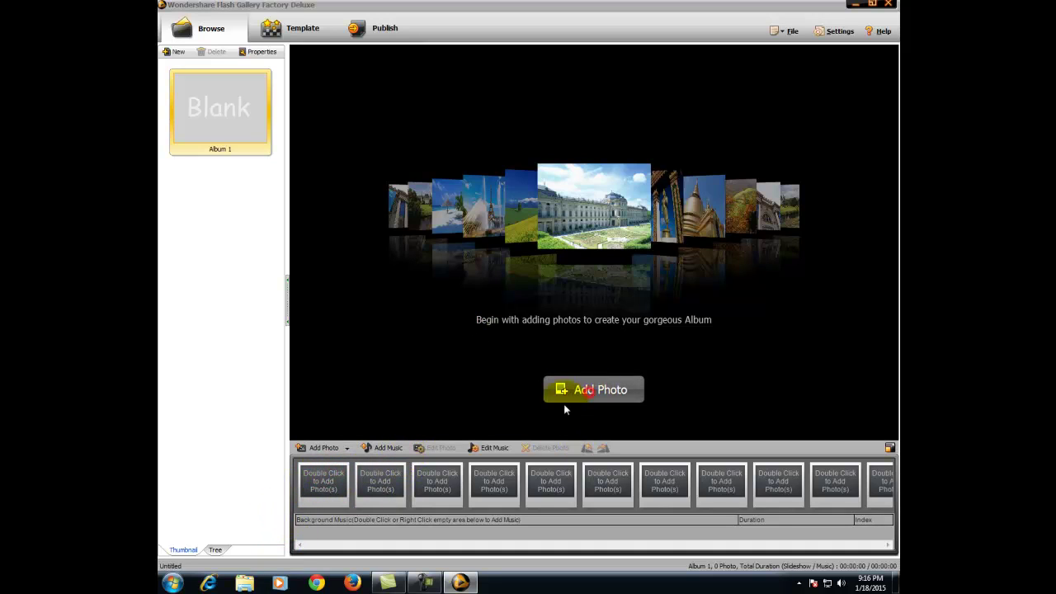
click(587, 391)
double_click(470, 219)
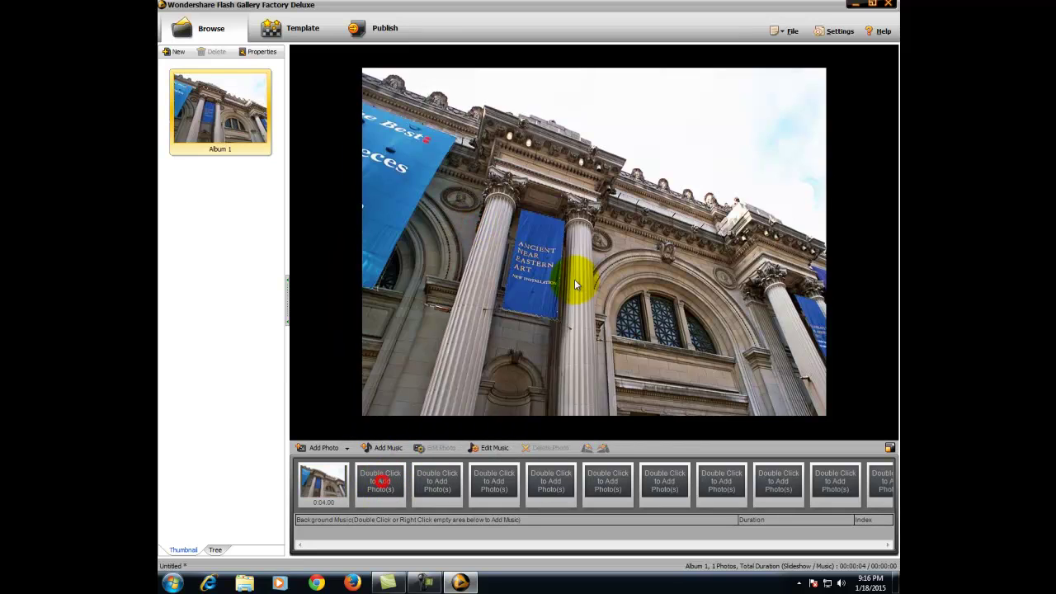
double_click(385, 481)
click(489, 330)
click(606, 418)
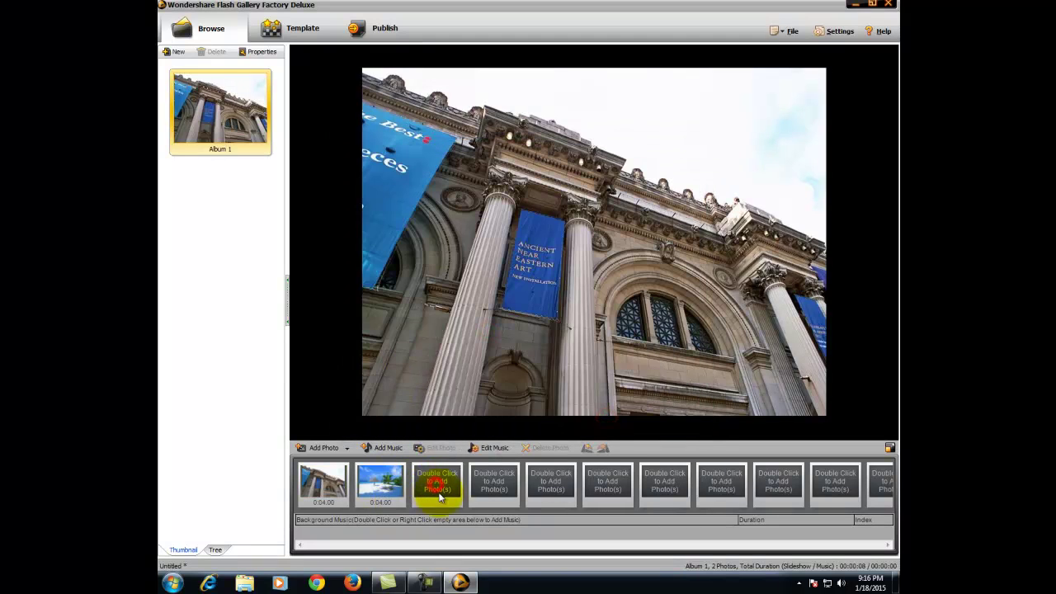
- Add the fountain photo, fill slots 4 and 5, and add Pic9 as the sixth photo
double_click(440, 487)
scroll(475, 330, down, 1)
click(469, 355)
click(605, 418)
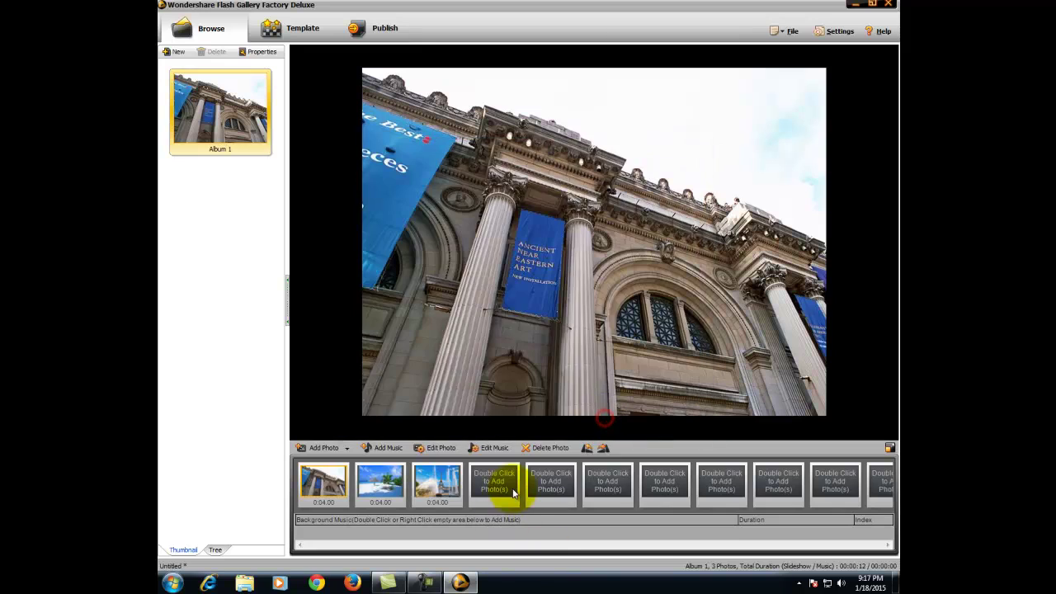
double_click(500, 483)
click(607, 415)
double_click(615, 485)
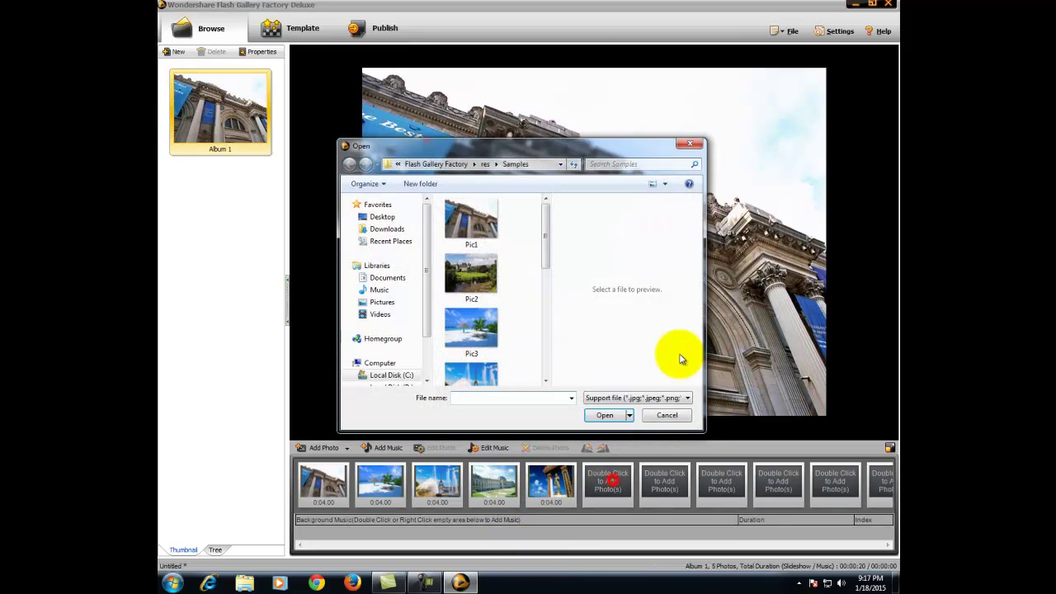
scroll(547, 265, down, 3)
click(470, 351)
click(605, 414)
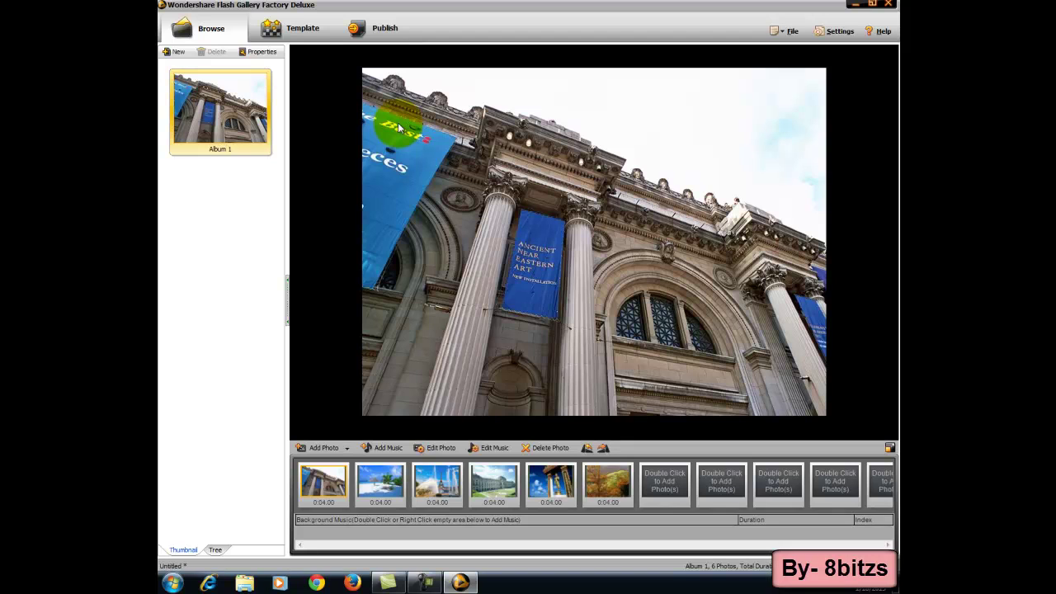
- Apply the Circle 3D theme to the album and check its 3D album display properties
click(293, 28)
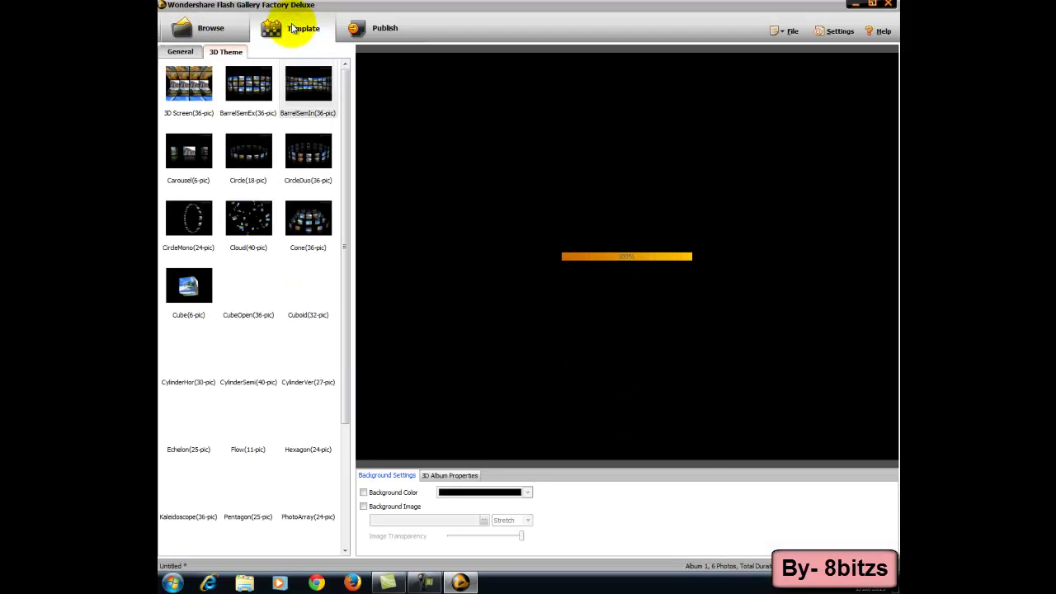
click(248, 156)
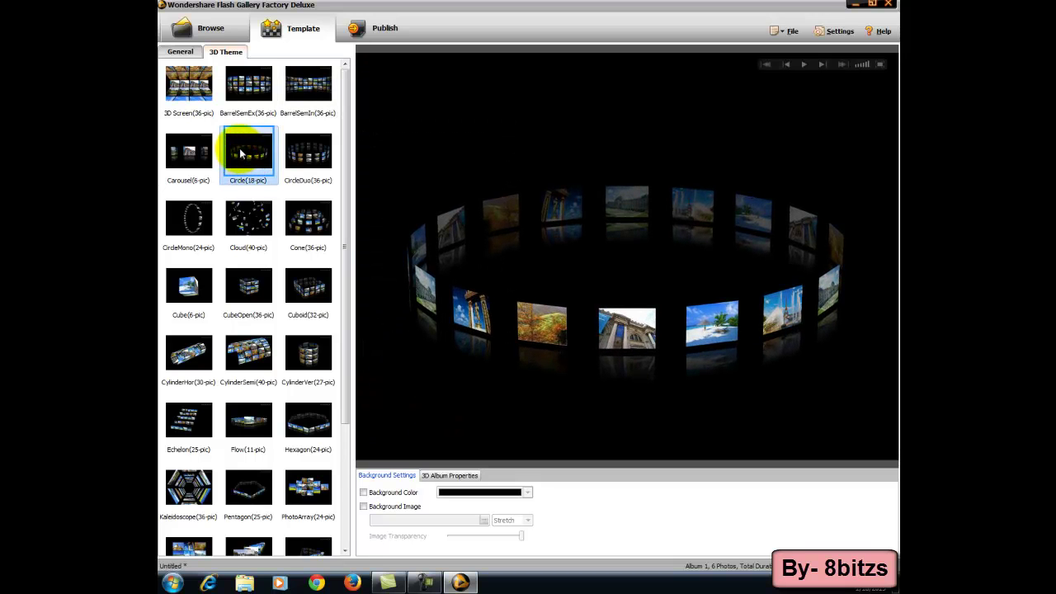
scroll(347, 352, down, 3)
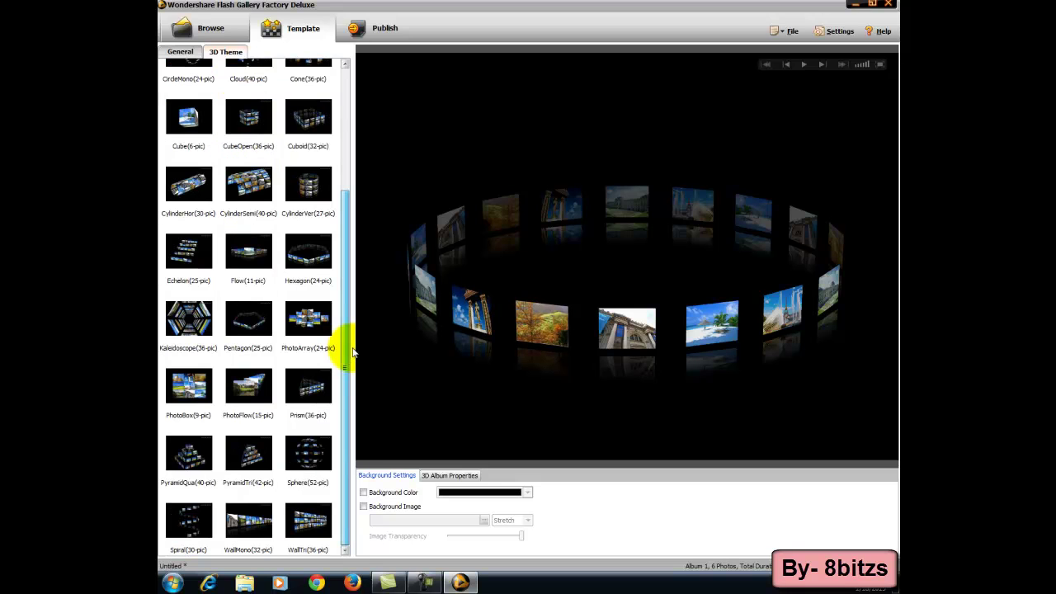
click(432, 477)
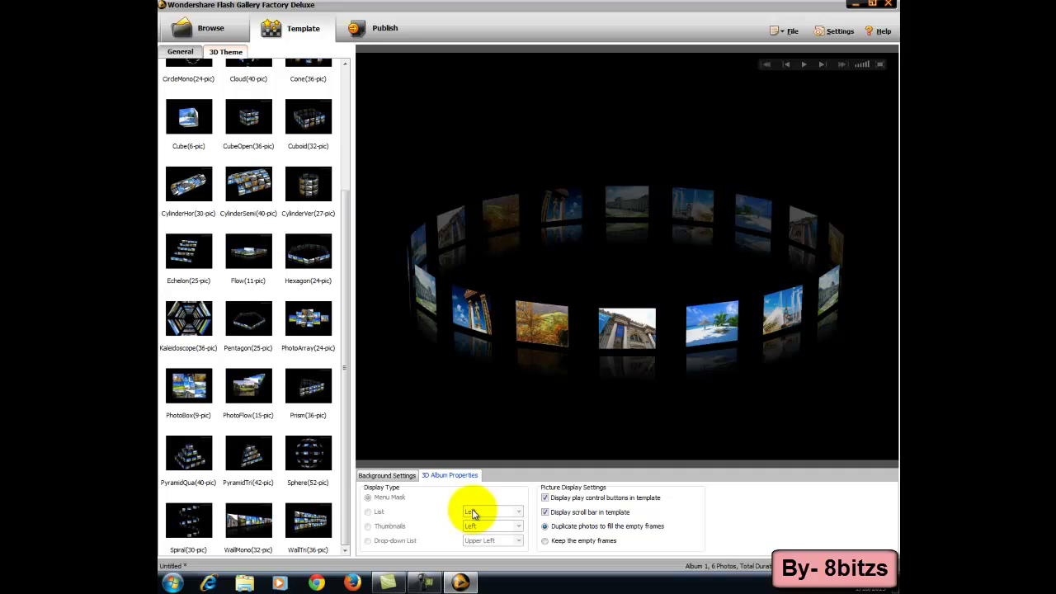
click(398, 477)
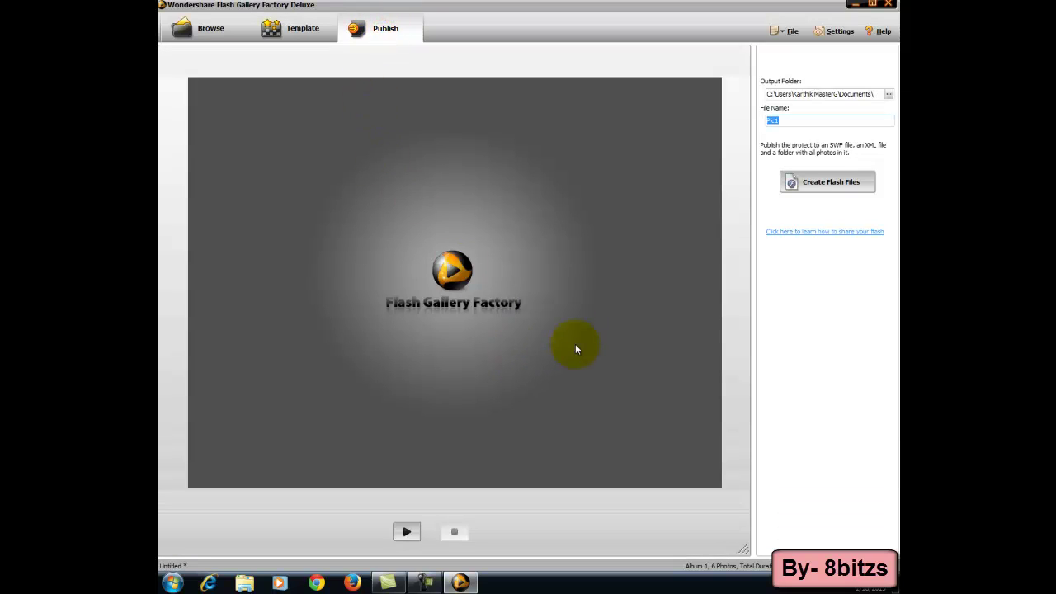
- Play the 3D gallery preview, centring the beach, Eiffel Tower and museum photos, then zooming out to the grid
click(403, 533)
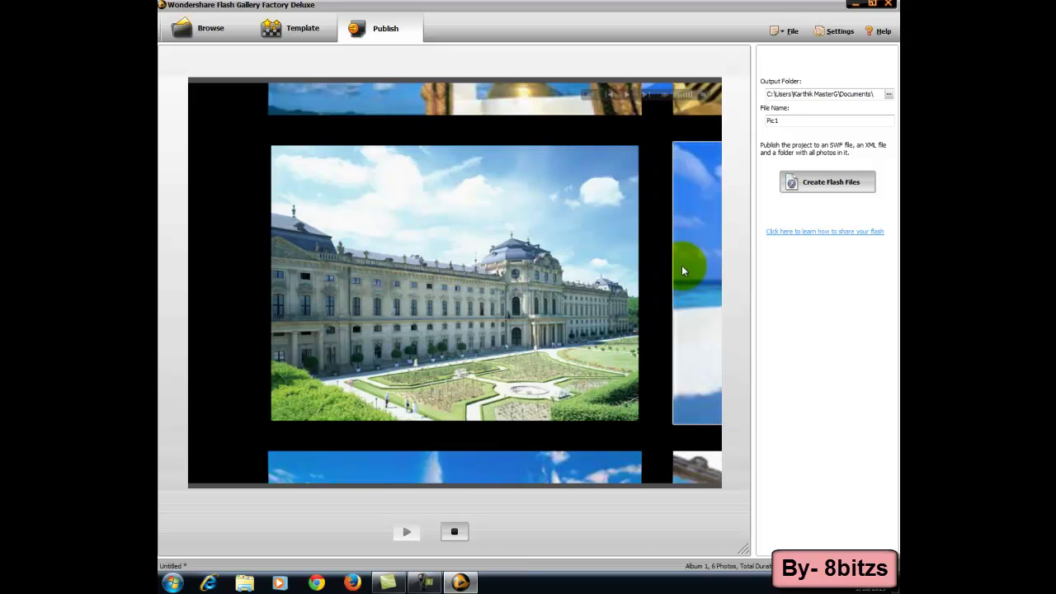
click(689, 265)
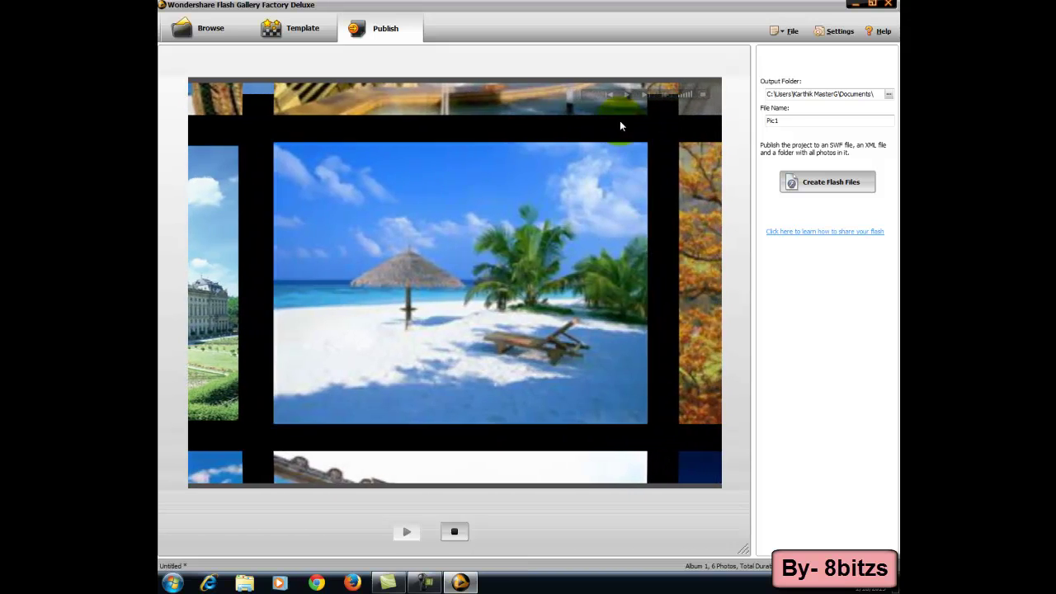
click(522, 85)
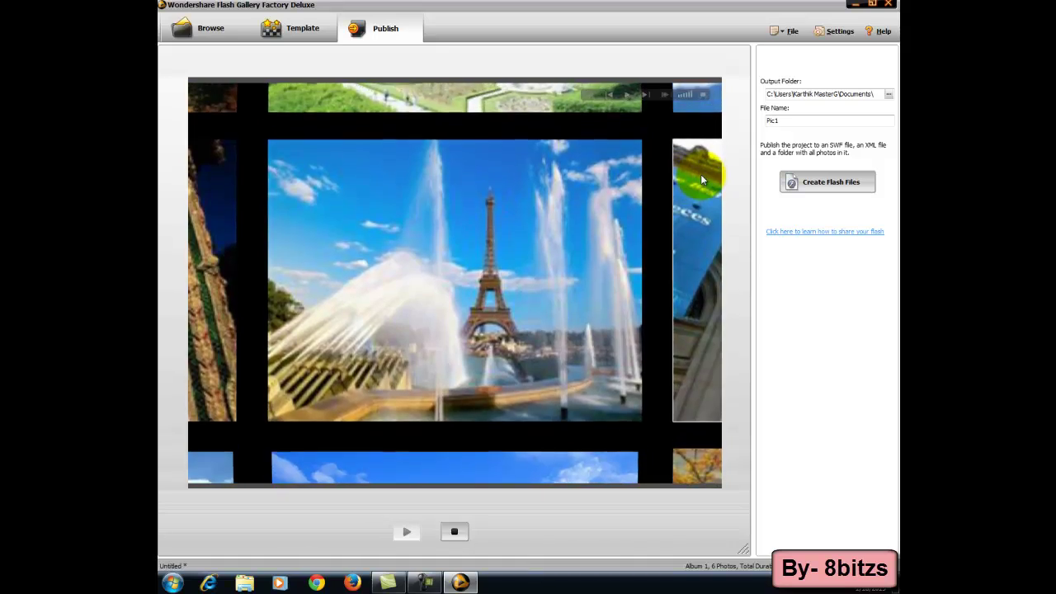
click(701, 178)
click(591, 463)
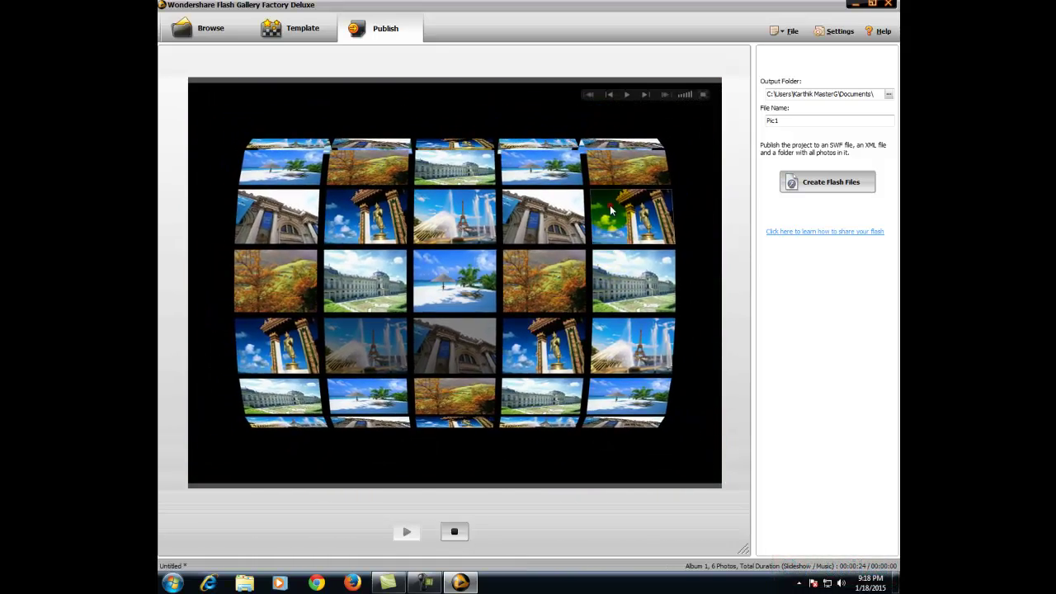
- Drag the photo wall sideways and upward, then zoom in on the palace photo
drag(618, 259, 246, 248)
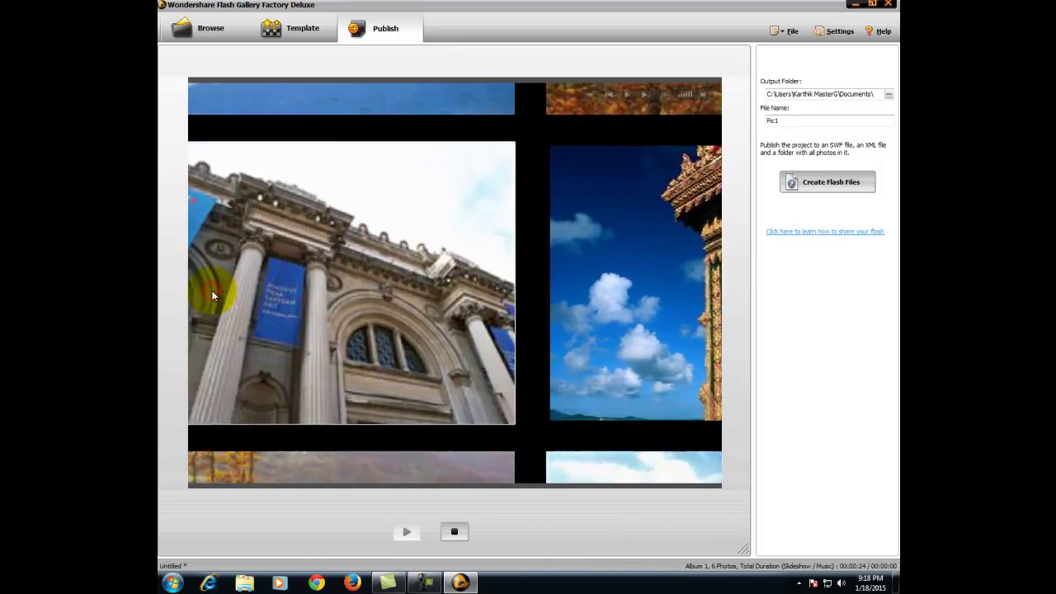
drag(441, 471, 436, 259)
click(424, 288)
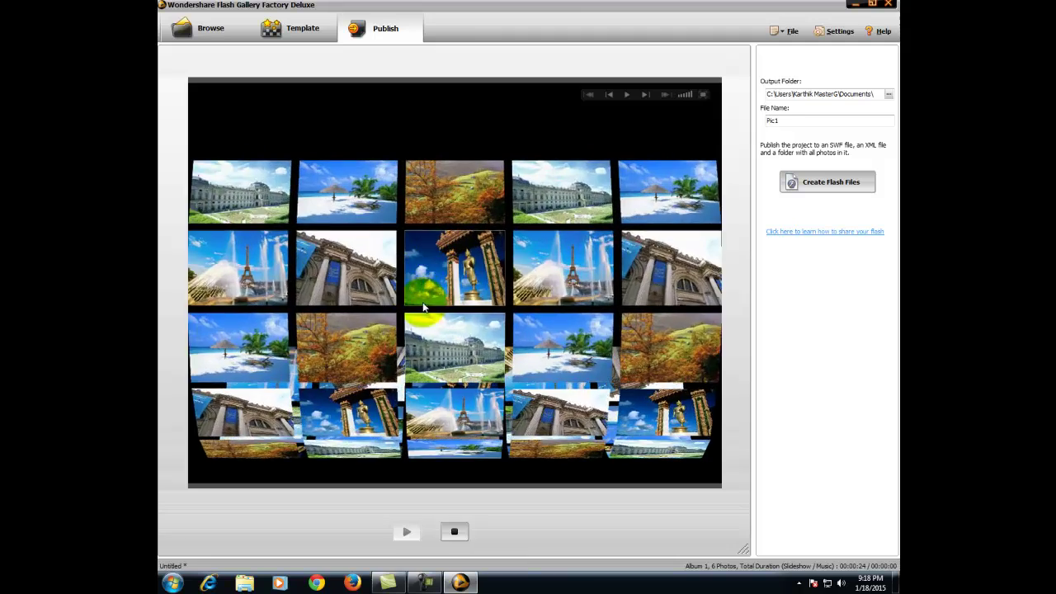